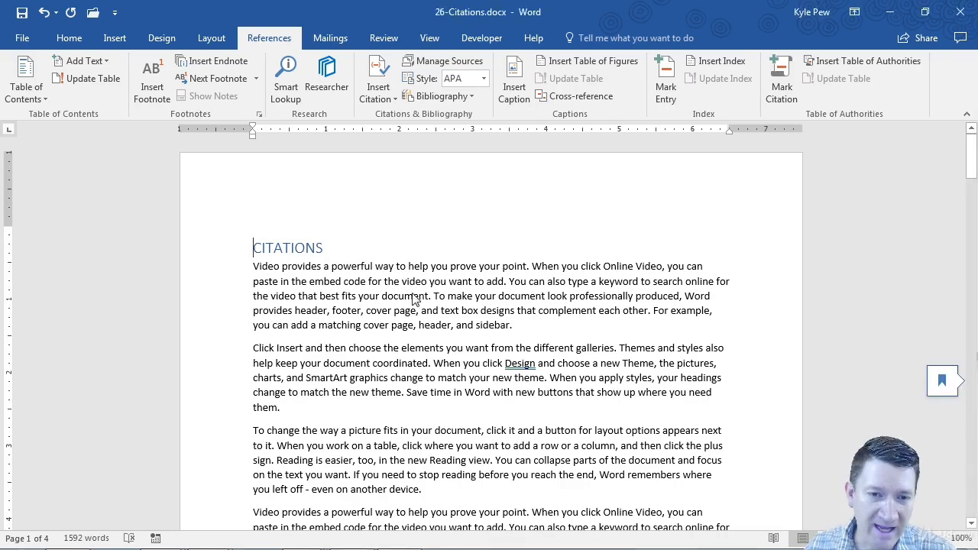
scroll(412, 294, "down", 4)
scroll(413, 294, "down", 15)
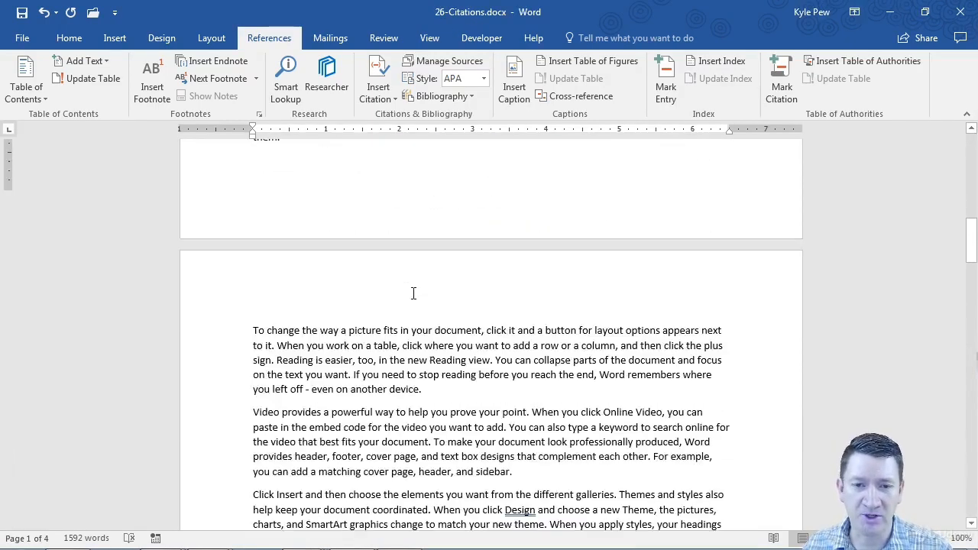
scroll(412, 294, "up", 20)
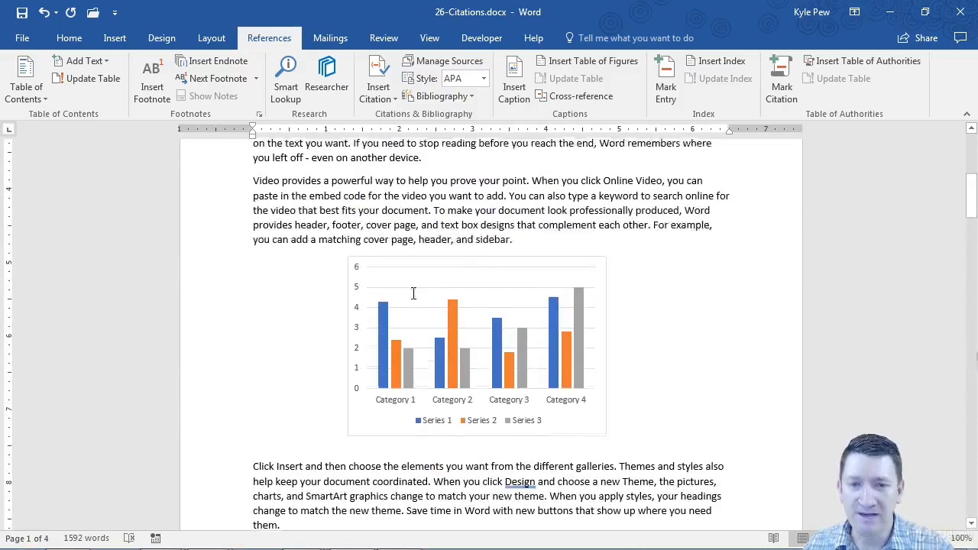
scroll(412, 294, "up", 1)
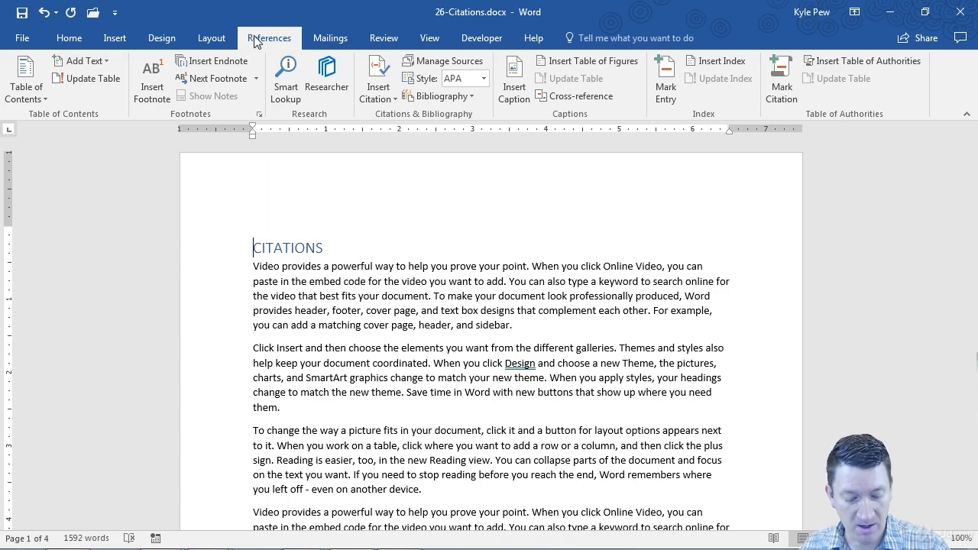
mouse_move(351, 46)
left_mouse_down()
mouse_move(433, 110)
mouse_move(500, 129)
left_mouse_up()
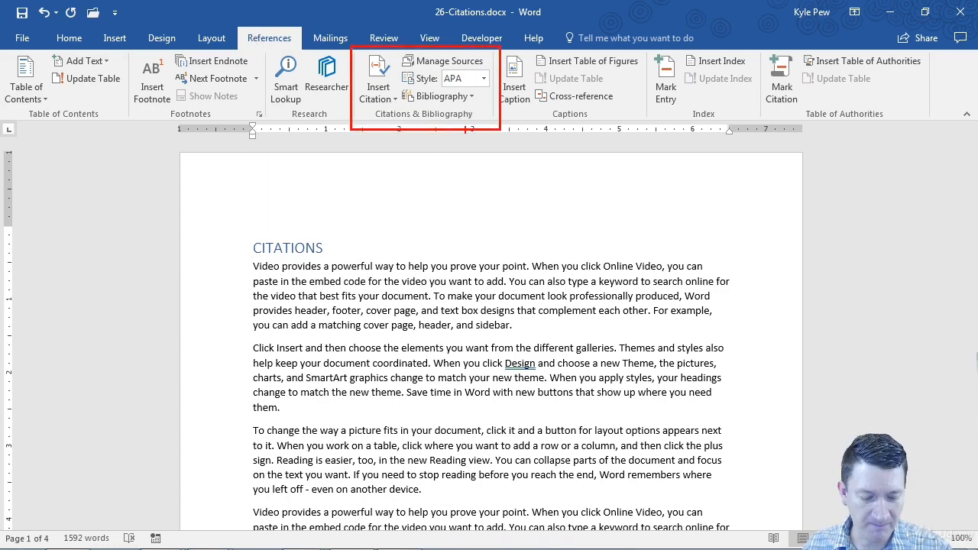
key("Escape")
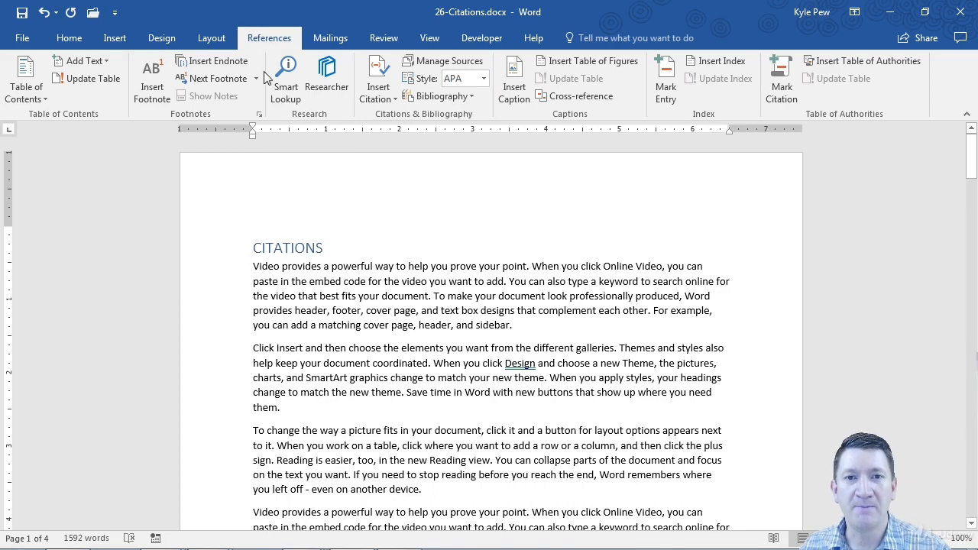
Start a new source in the Source Manager and set its source type to Web site
left_click(449, 61)
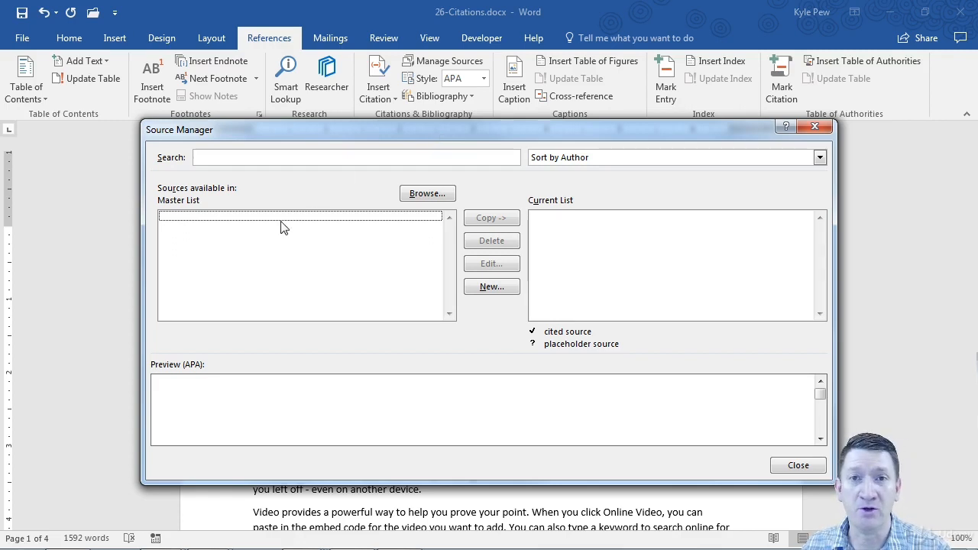
left_click(490, 292)
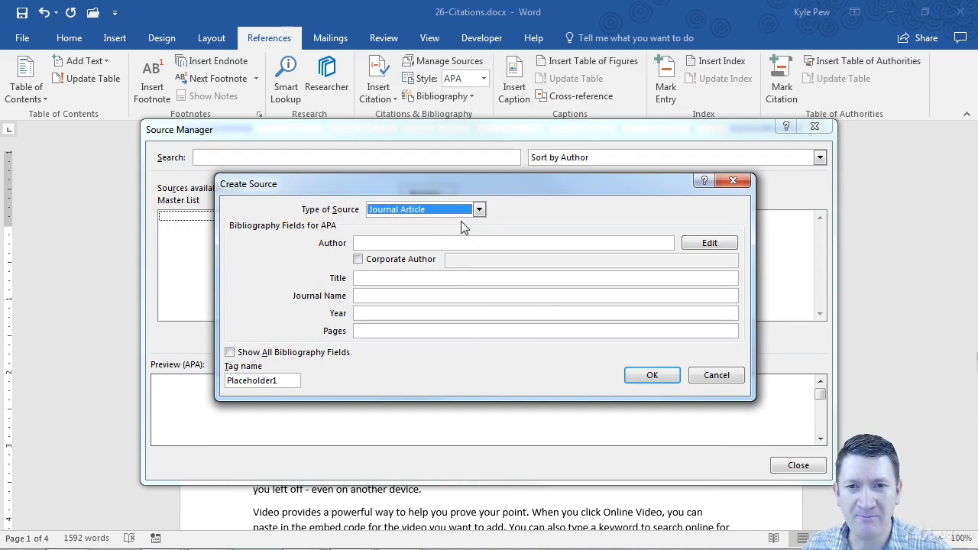
left_click(479, 210)
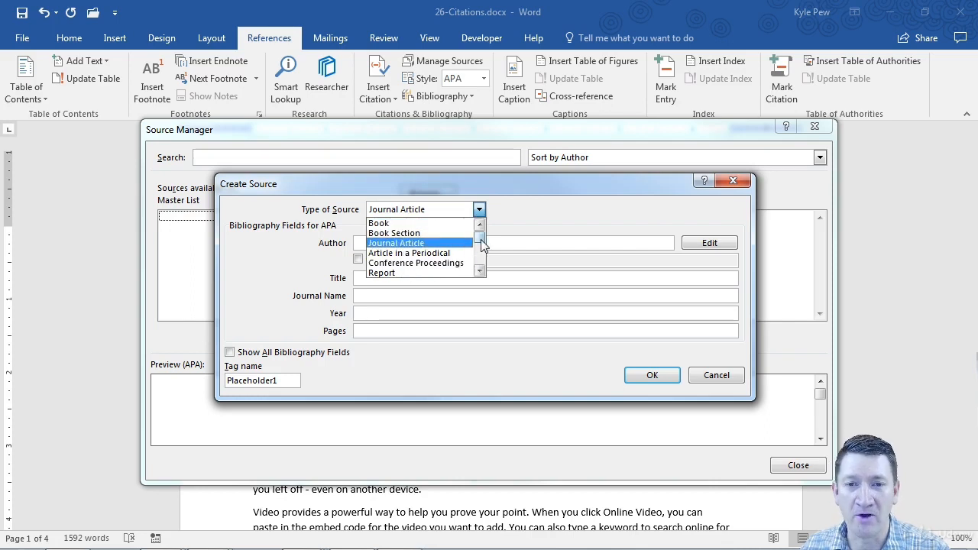
scroll(481, 248, "down", 1)
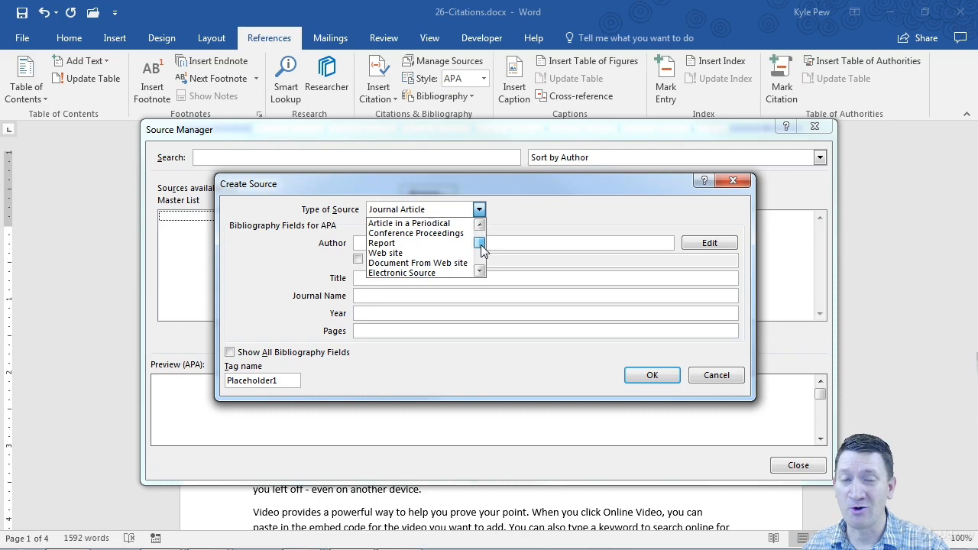
mouse_move(481, 246)
left_mouse_down()
mouse_move(482, 268)
mouse_move(485, 255)
left_mouse_up()
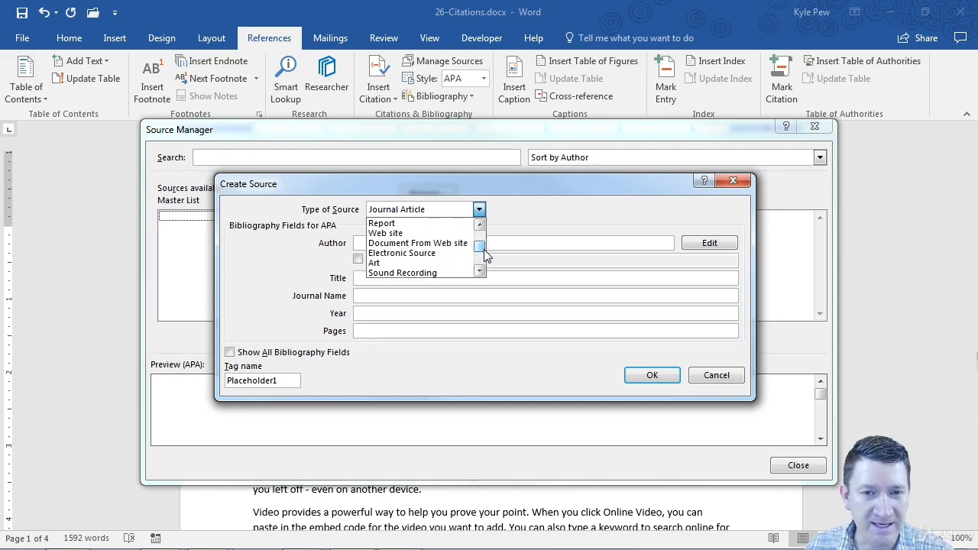
left_click(391, 233)
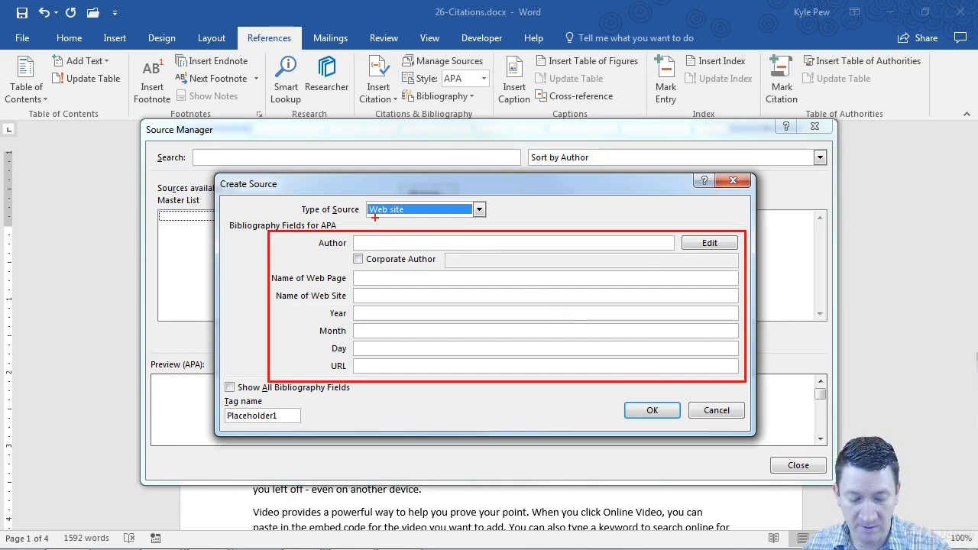
Enter Bill Gates as the author, Office 2016 New Features as the web page name and Microsoft as the web site name
left_click(386, 244)
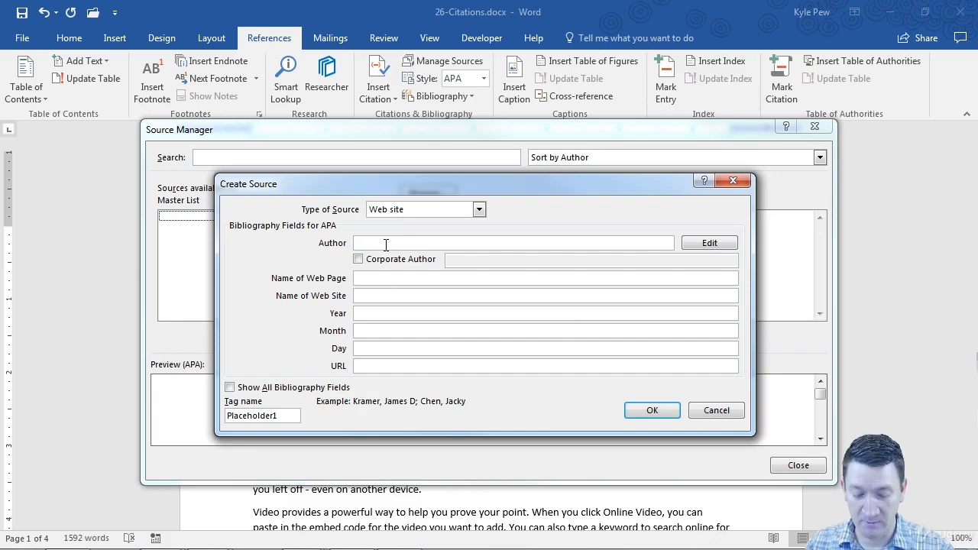
type("Bill Gates")
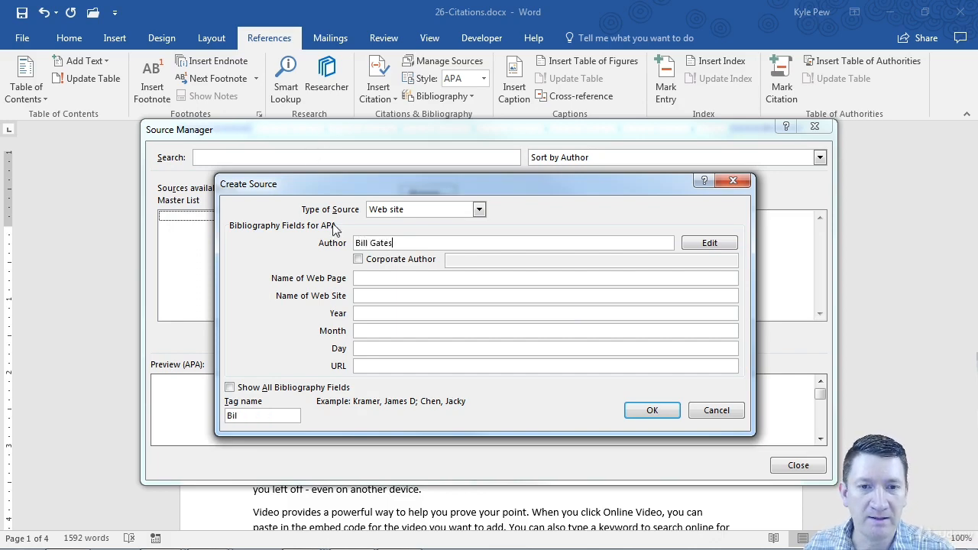
left_click(375, 280)
type("Office 2016 New Features")
key("Tab")
type("Microsoft")
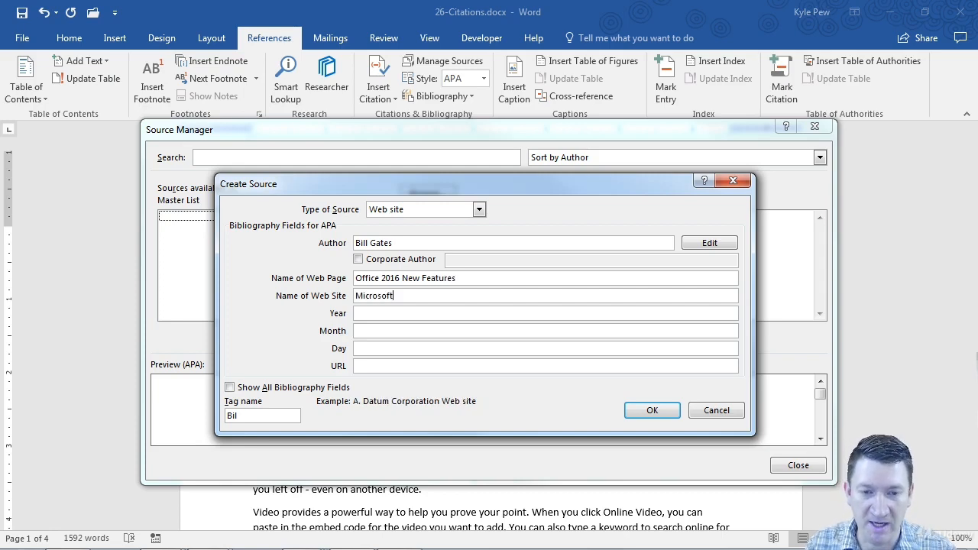
key("Tab")
type("2106")
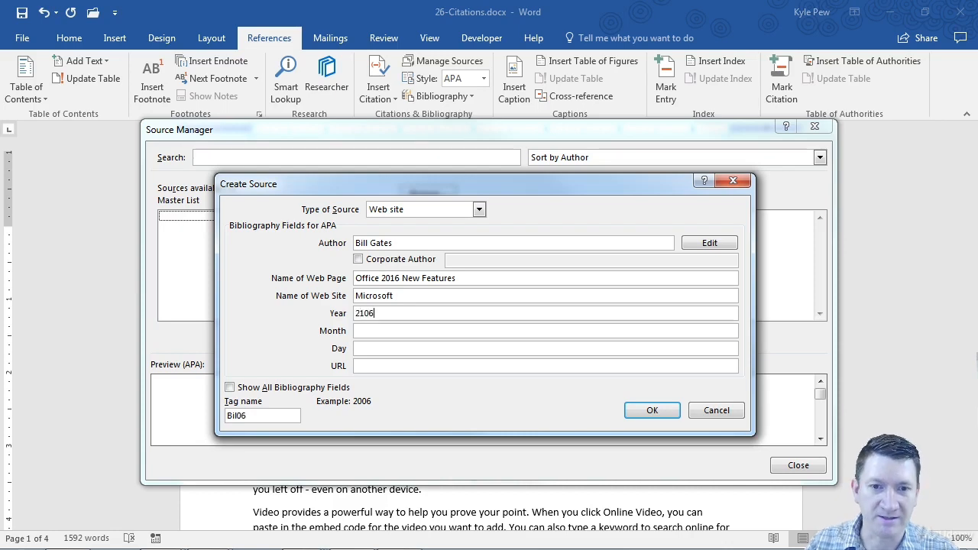
key("Tab")
type("Aug")
key("Tab")
type("31")
key("Tab")
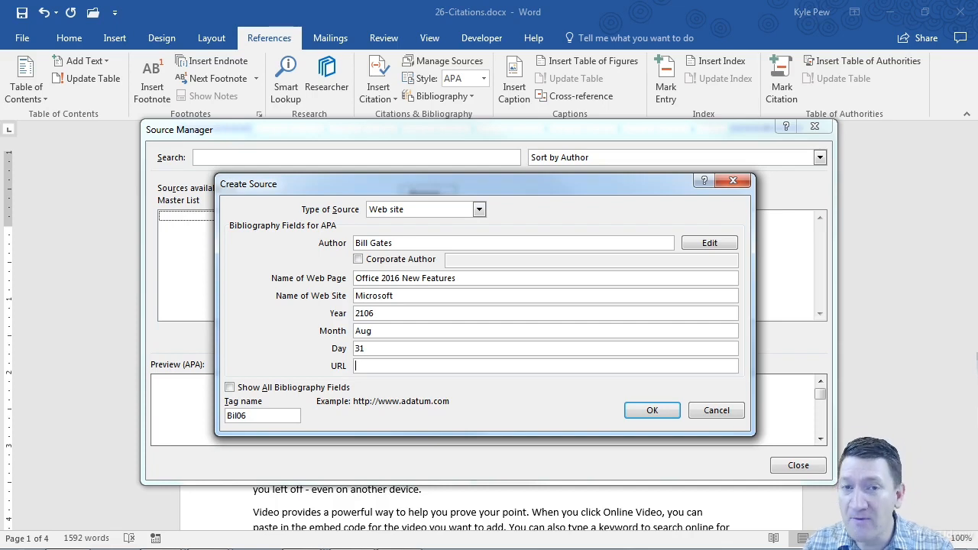
type("www.m")
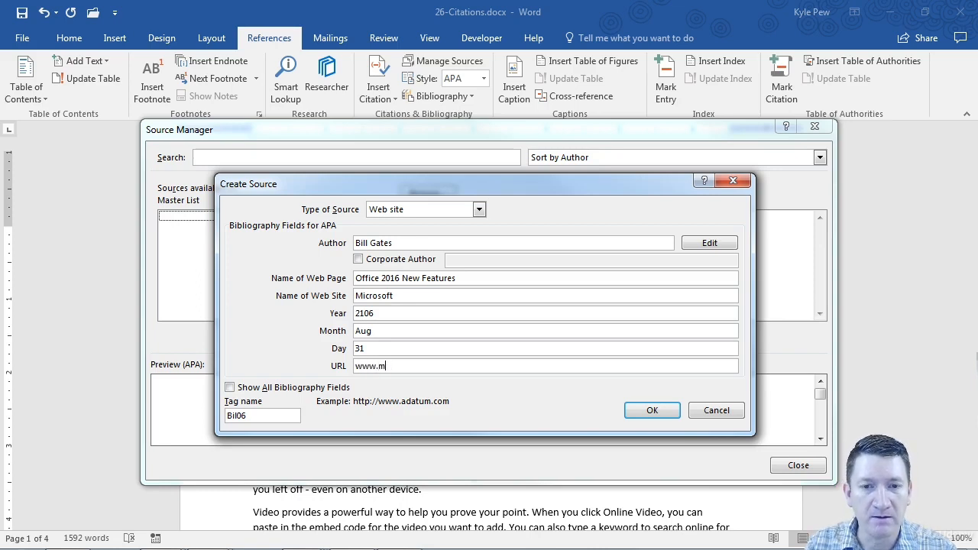
type("icrosoft.com")
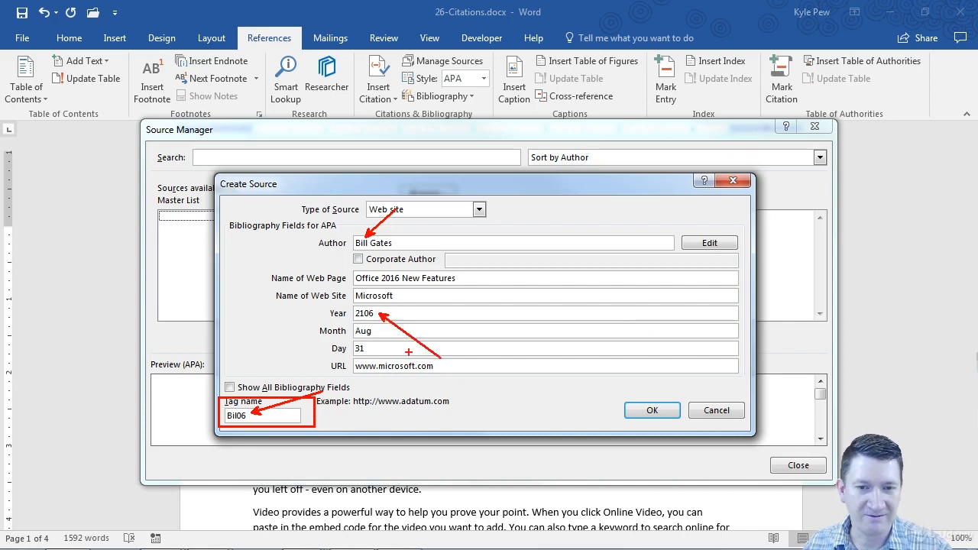
Correct the web source's year to 2016 and save the source
left_click(380, 314)
double_click(379, 314)
type("2016")
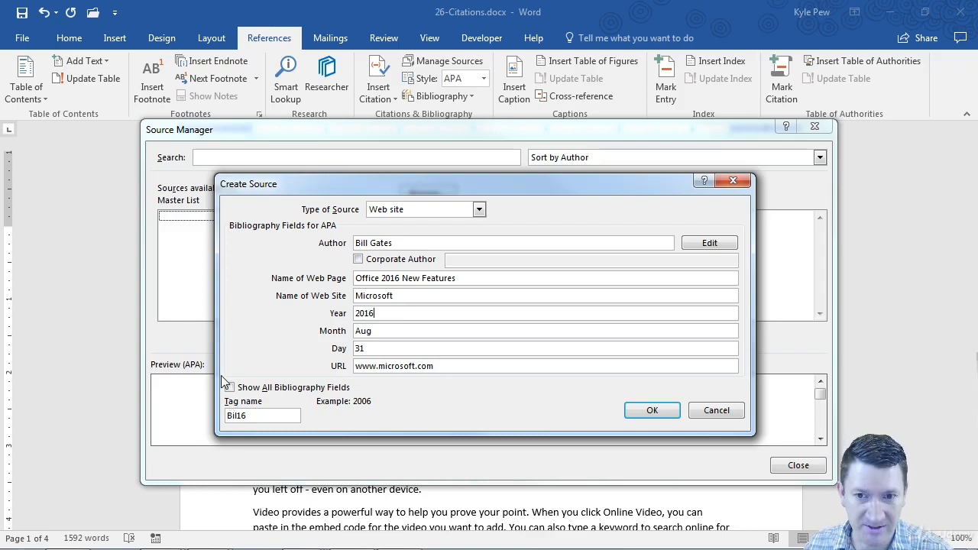
left_click(656, 420)
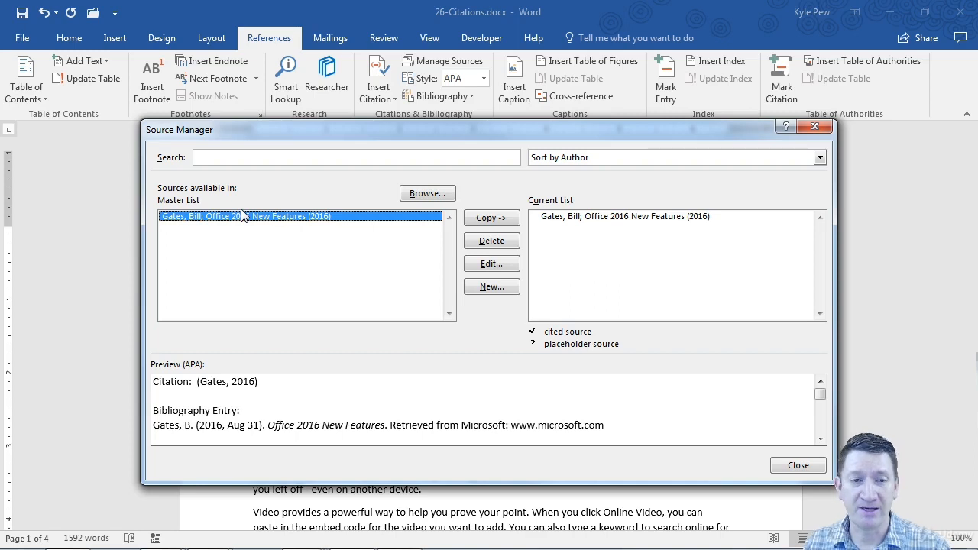
Start another source of type Journal Article, entering the author's full name and Tech Source as the title
left_click(487, 293)
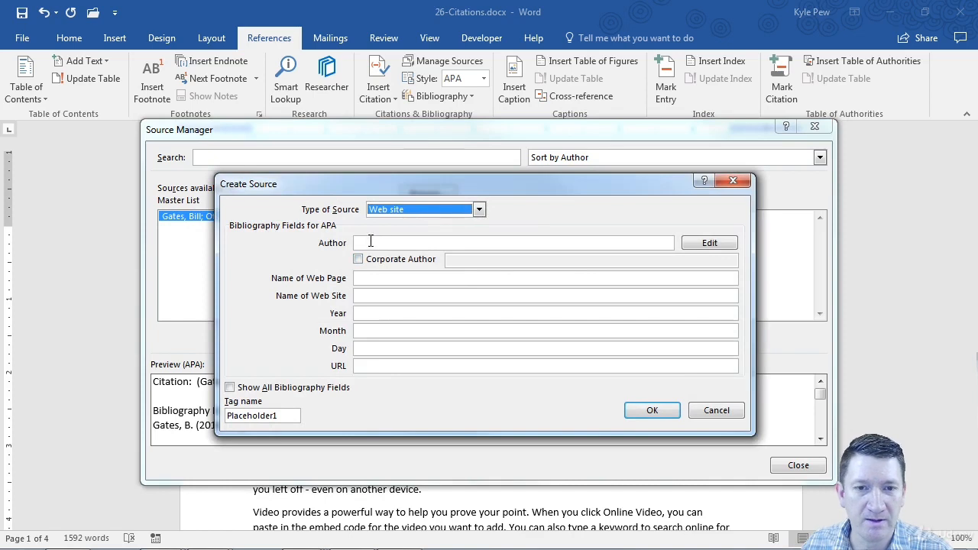
left_click(396, 211)
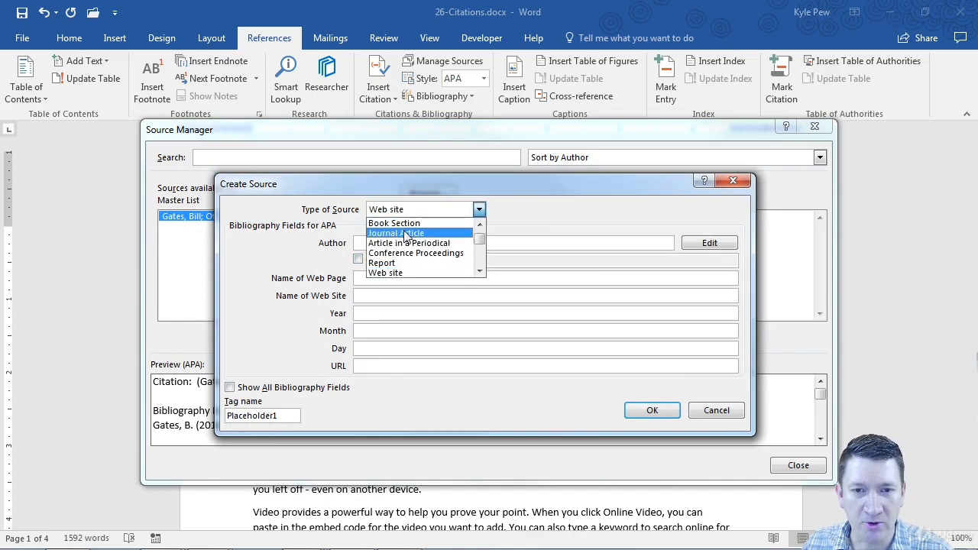
left_click(404, 233)
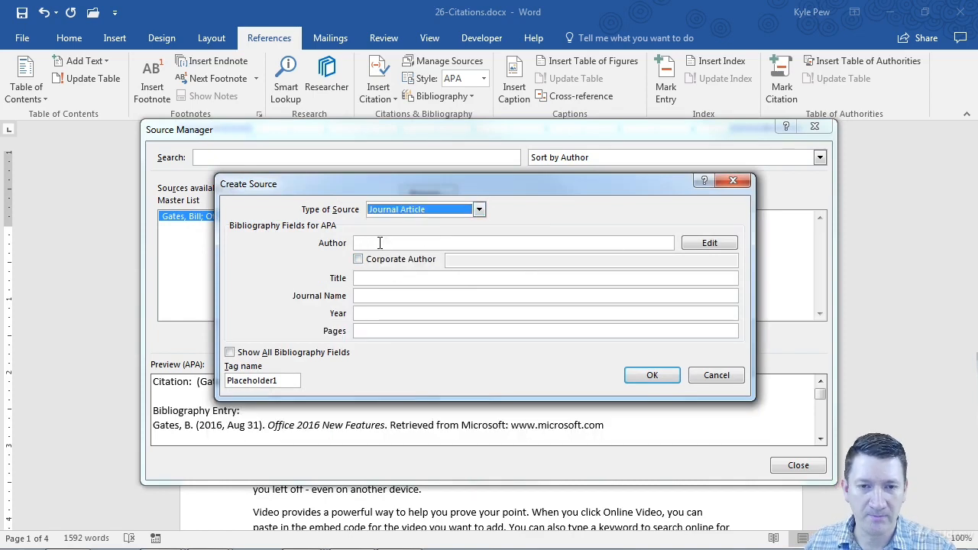
left_click(379, 242)
type("Bil")
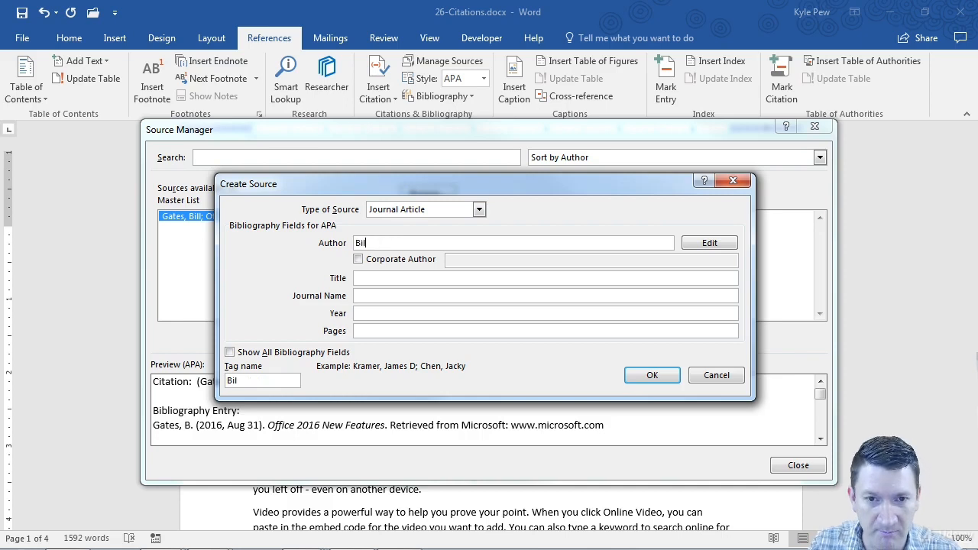
type("ly Bob")
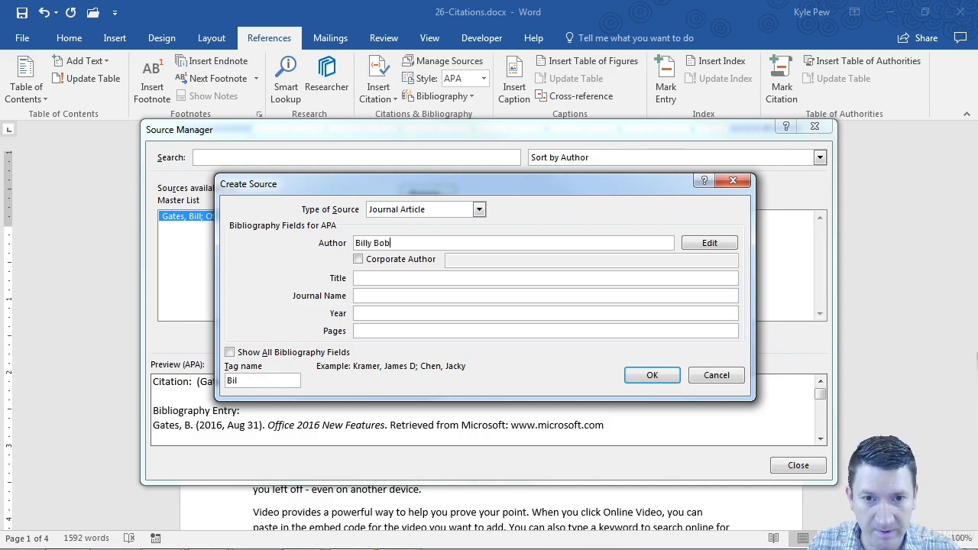
key("Tab")
left_click(379, 278)
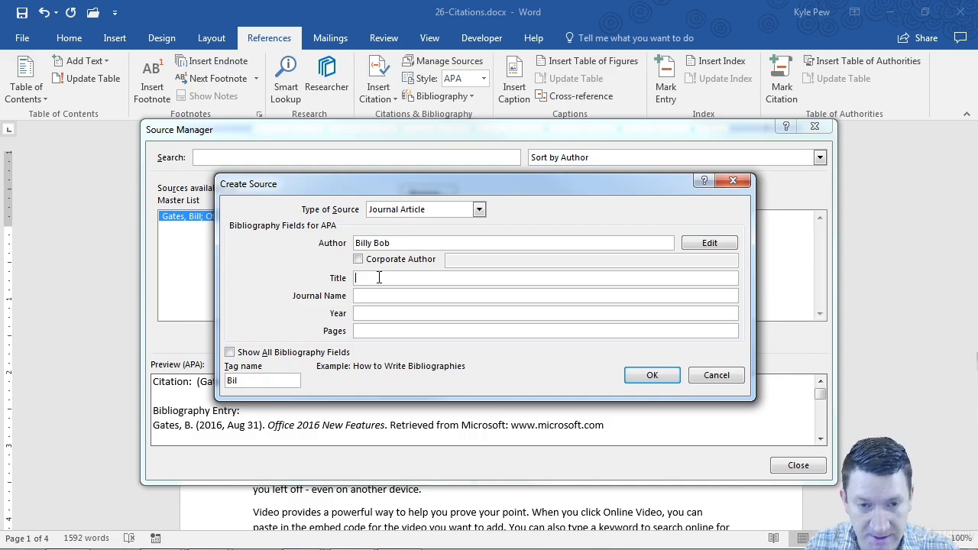
type("Tech Source")
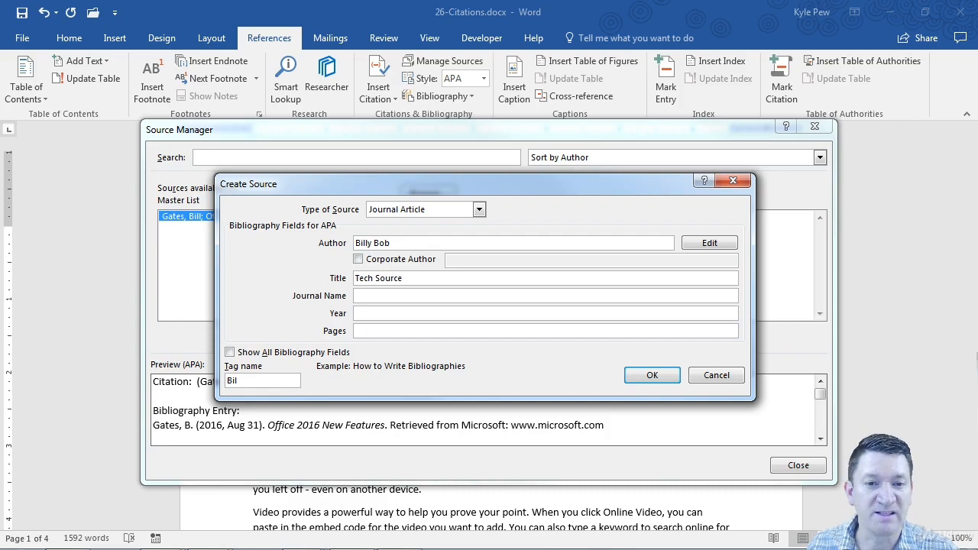
Move Tech Source from the title to the journal name, and enter Office Tech as the article's title
left_click(364, 296)
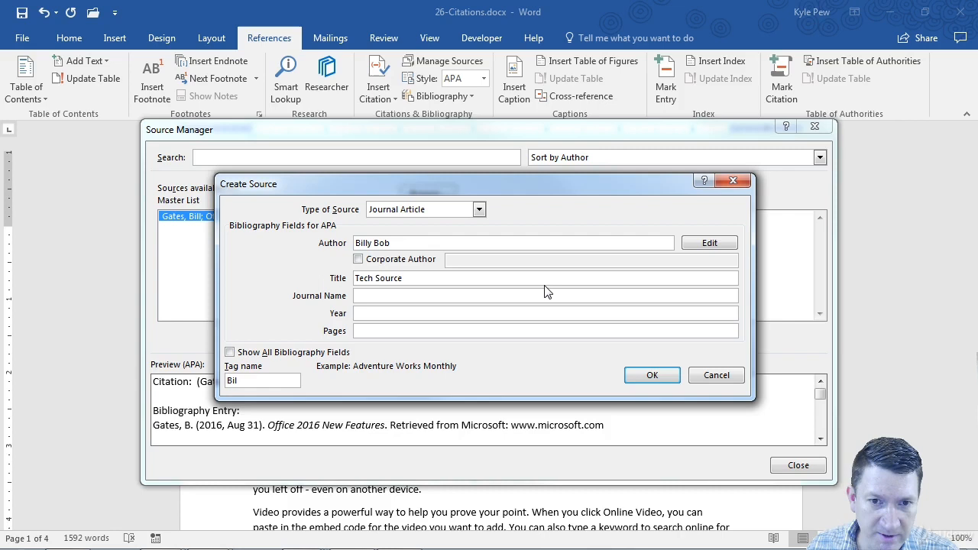
left_click_drag(410, 280, 326, 280)
key("ctrl+x")
left_click(371, 296)
key("ctrl+v")
left_click(375, 279)
type("Office Tech")
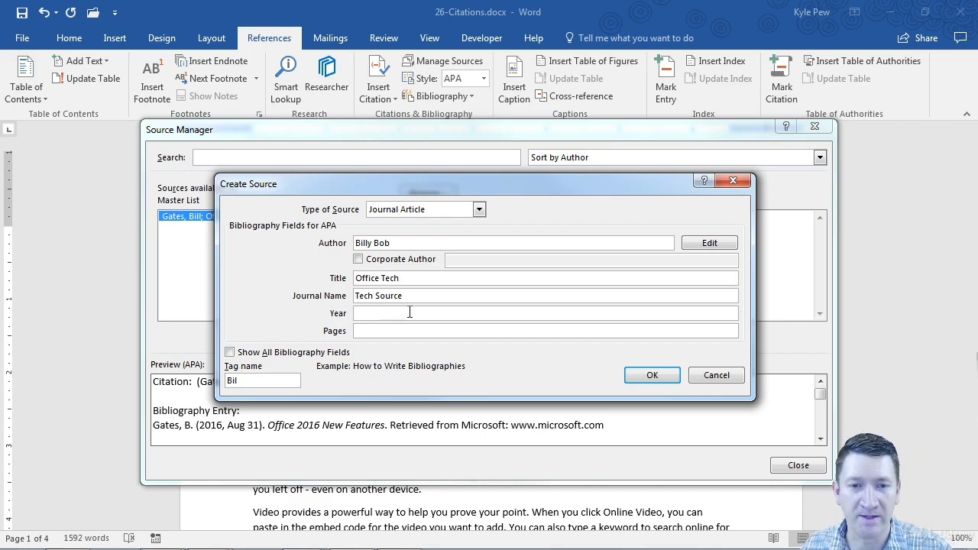
Set the journal article's year to 2017 and pages to 3-7, save the source and close the Source Manager
left_click(383, 313)
type("2017")
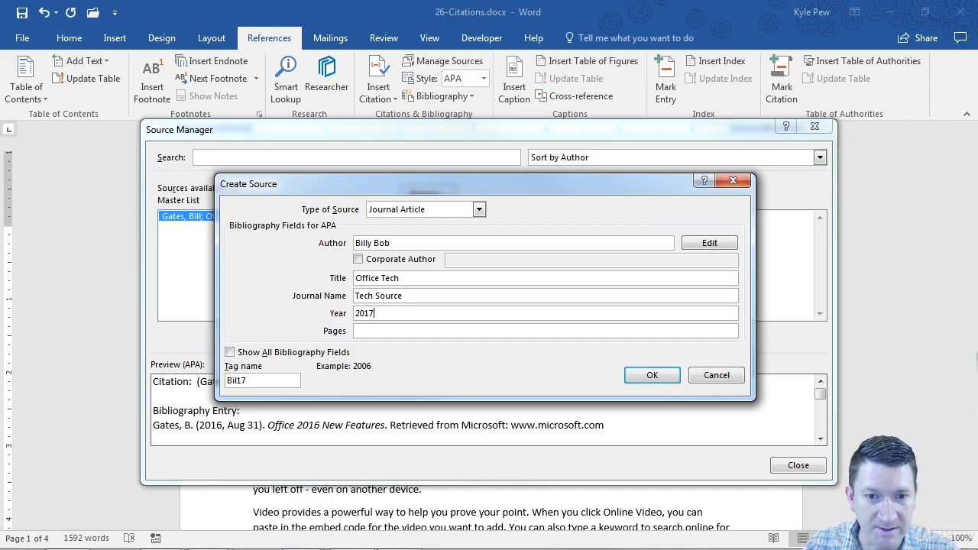
key("Tab")
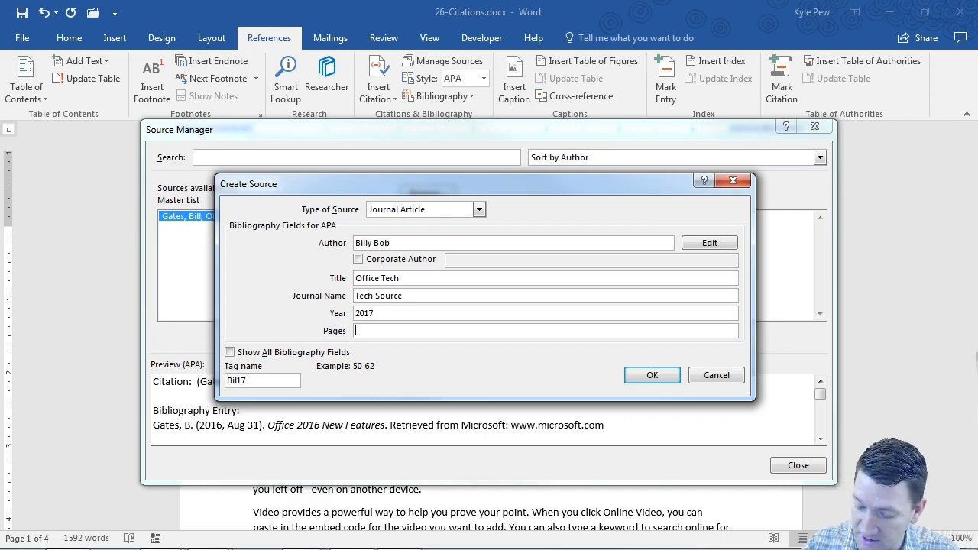
type("3-")
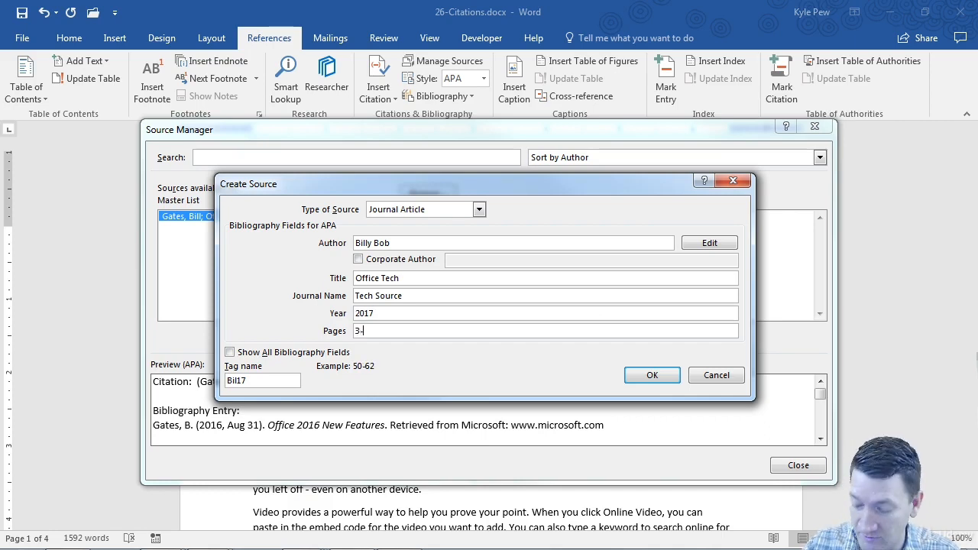
type("7")
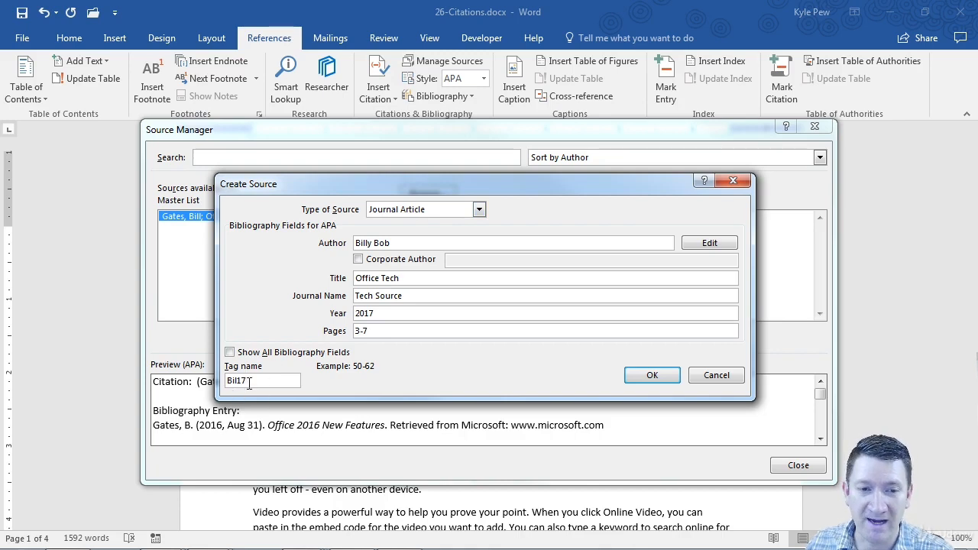
left_click(646, 373)
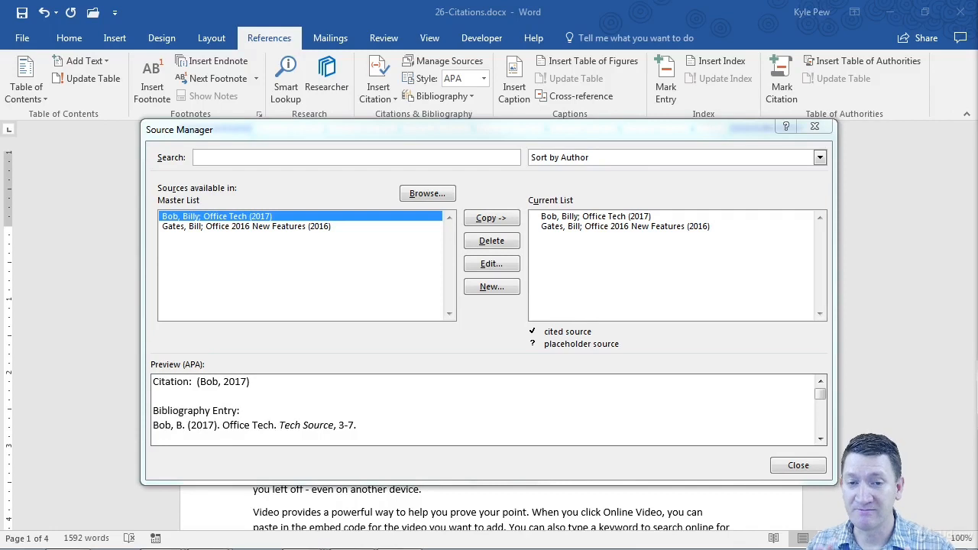
left_click(787, 465)
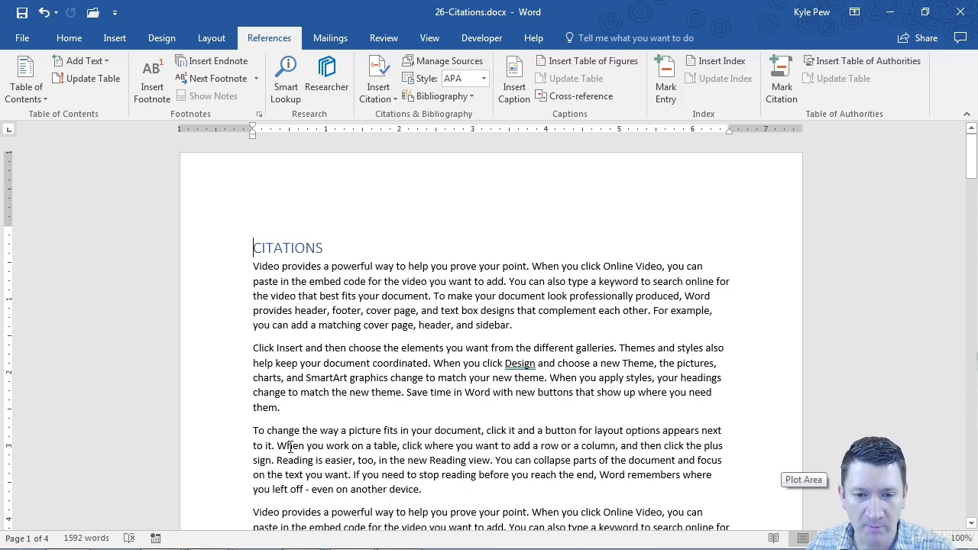
Cite the Office 2016 New Features source at the end of the third paragraph, just before the final period
left_click(421, 489)
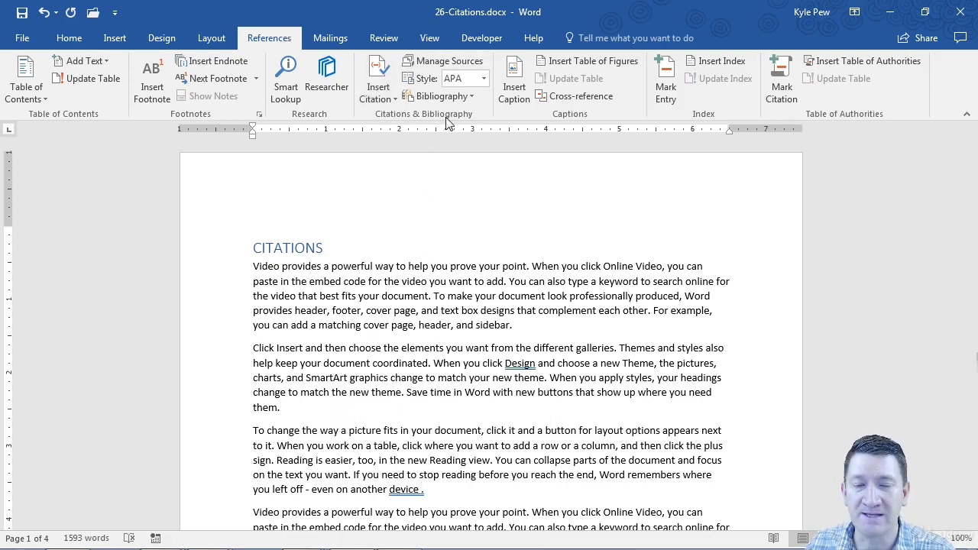
left_click(378, 94)
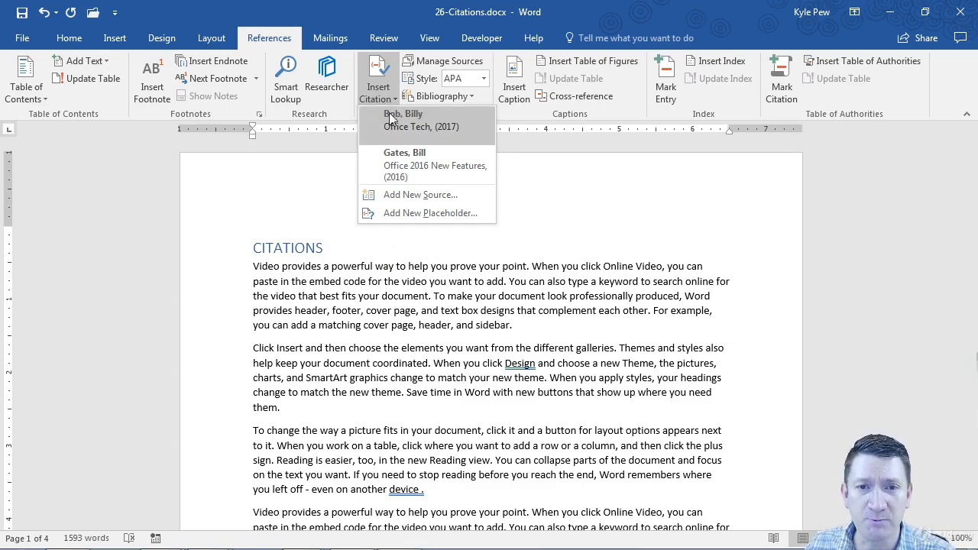
left_click(416, 168)
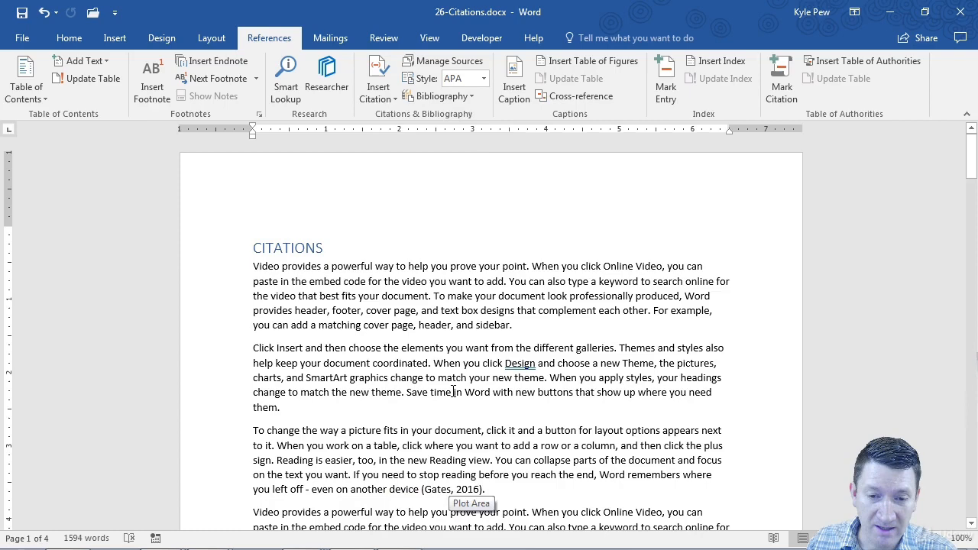
Insert a citation for the Office Tech (2017) source on the empty line directly below Table 1
scroll(453, 390, "down", 4)
scroll(453, 390, "down", 12)
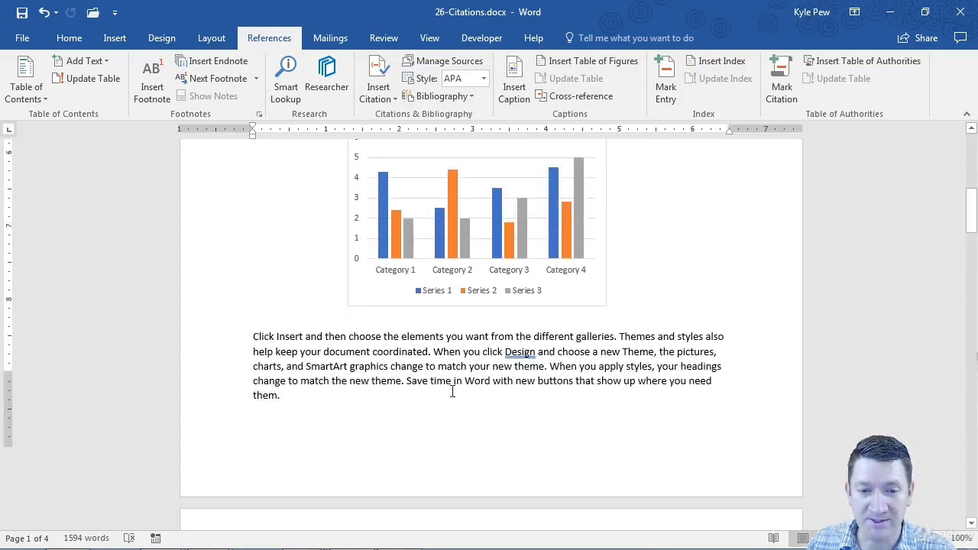
scroll(453, 390, "down", 6)
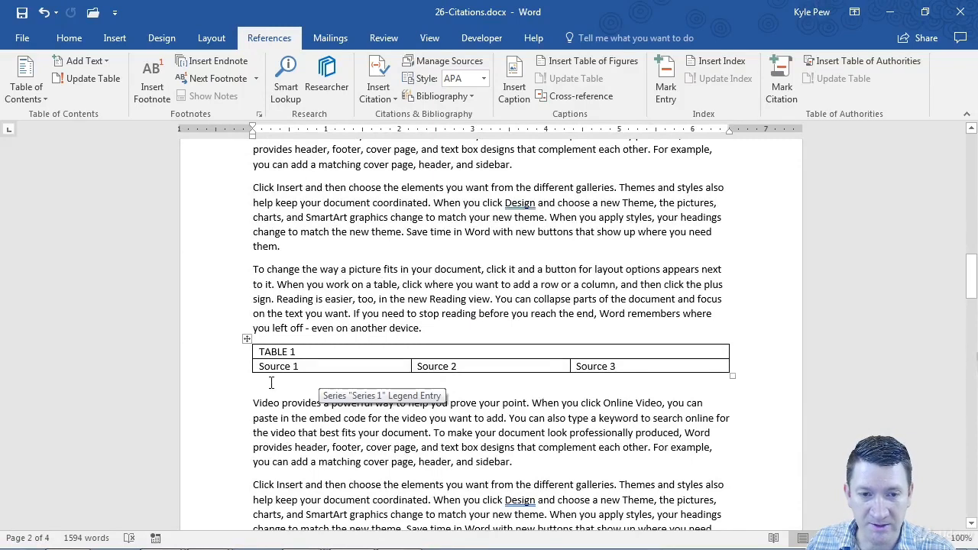
left_click(272, 381)
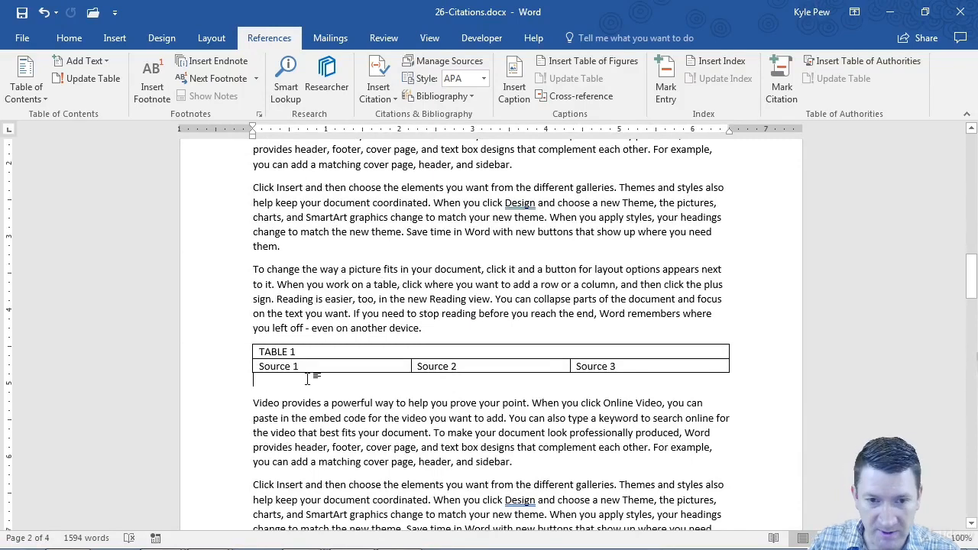
left_click(382, 95)
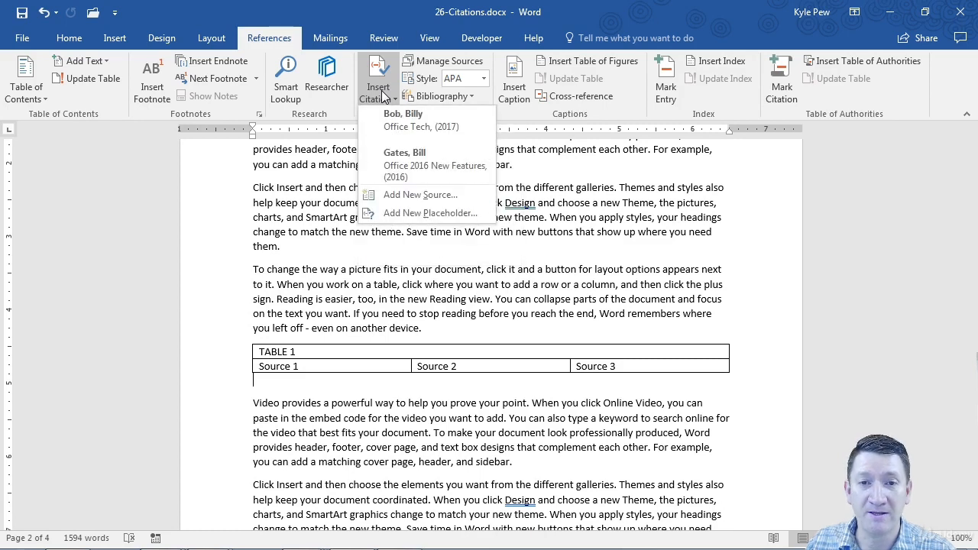
left_click(417, 125)
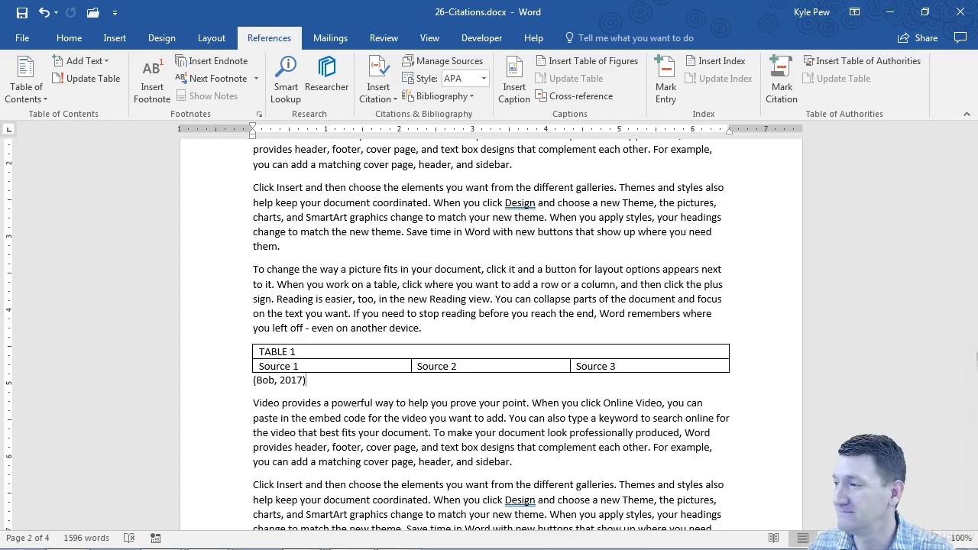
Insert the built-in Bibliography, with its heading, on the blank last page of the document
scroll(489, 336, "down", 1)
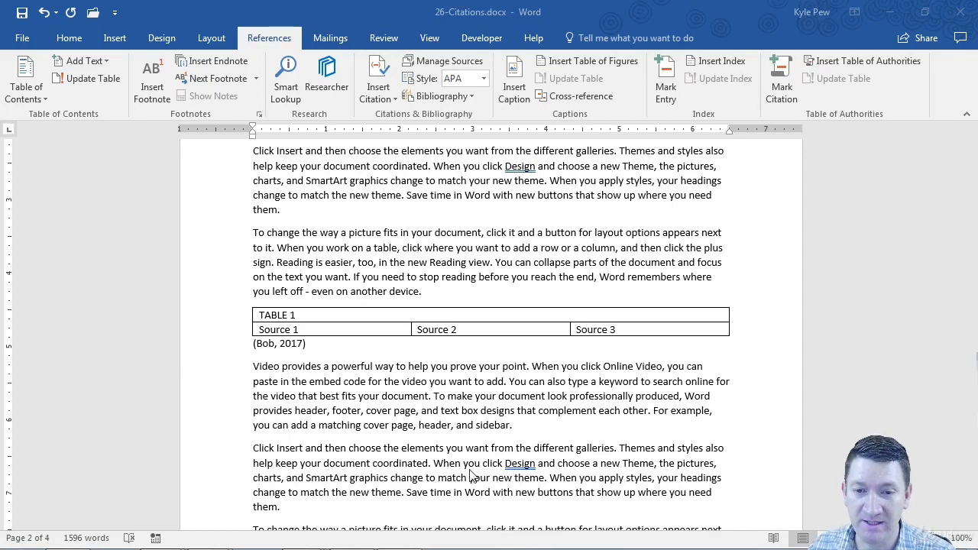
scroll(413, 417, "down", 5)
scroll(412, 416, "down", 10)
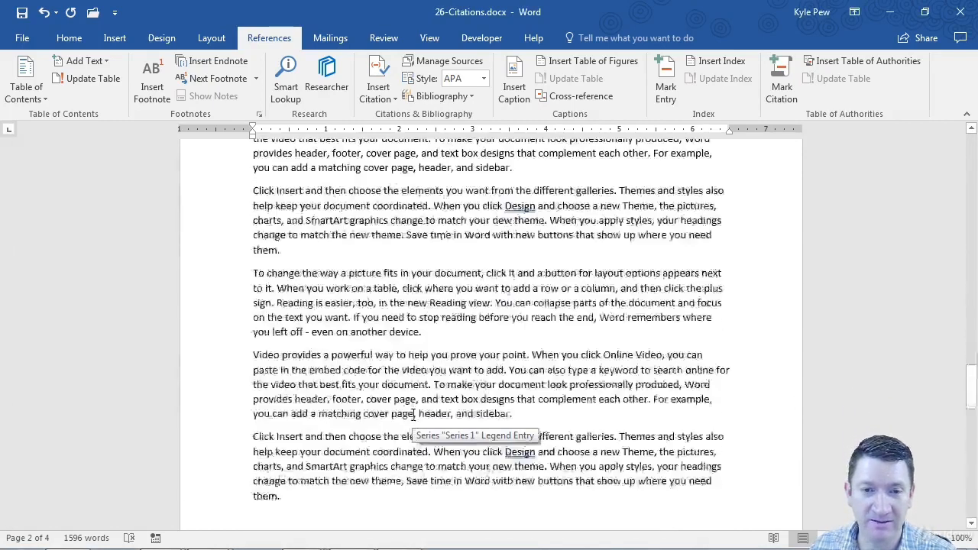
left_click(332, 386)
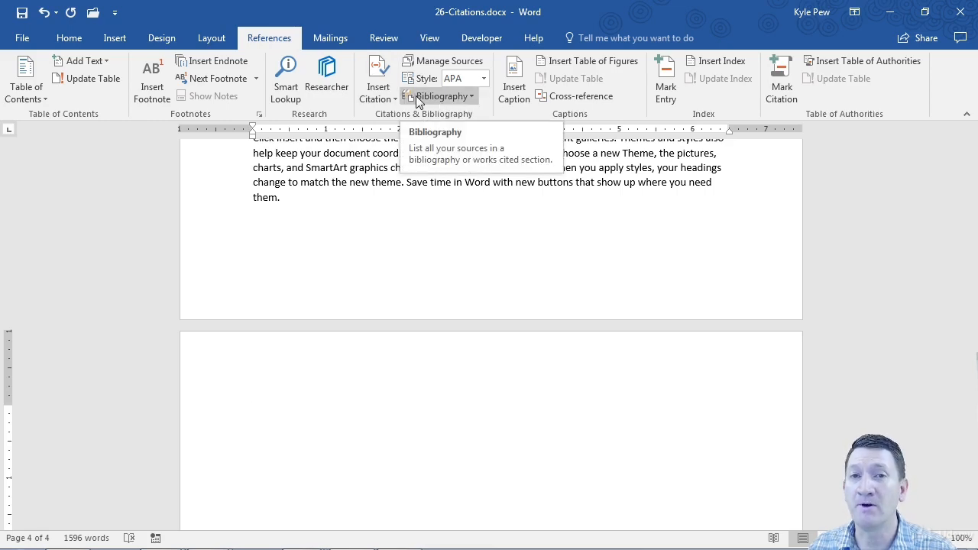
left_click(471, 94)
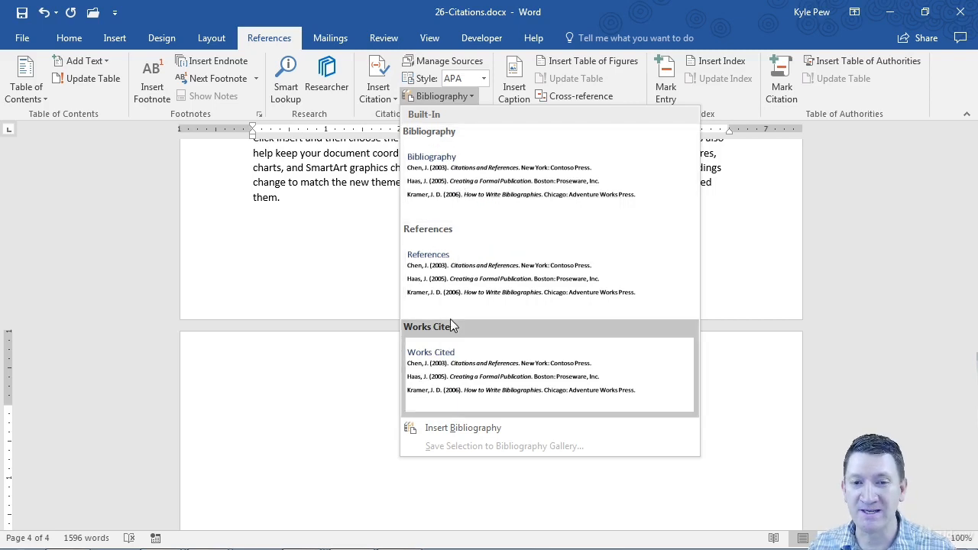
left_click(461, 175)
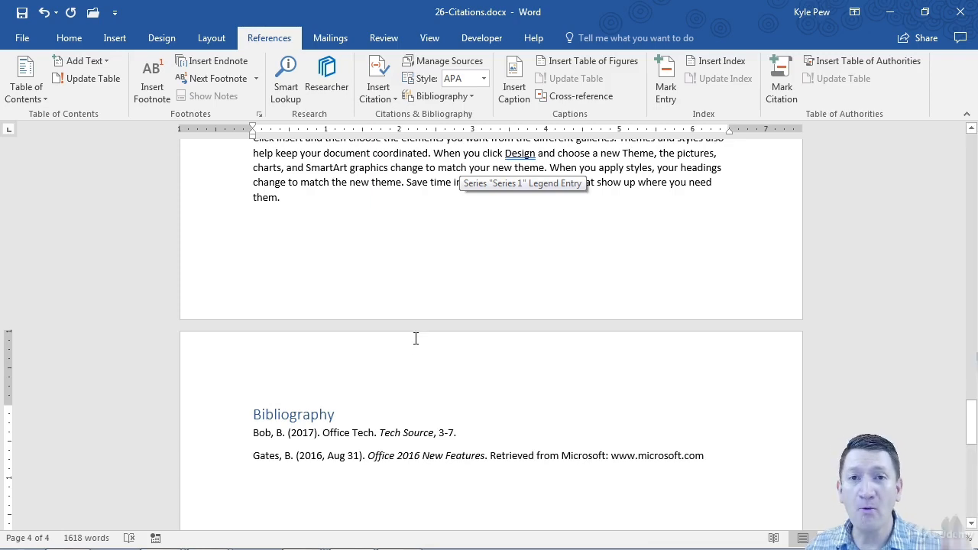
scroll(417, 334, "down", 3)
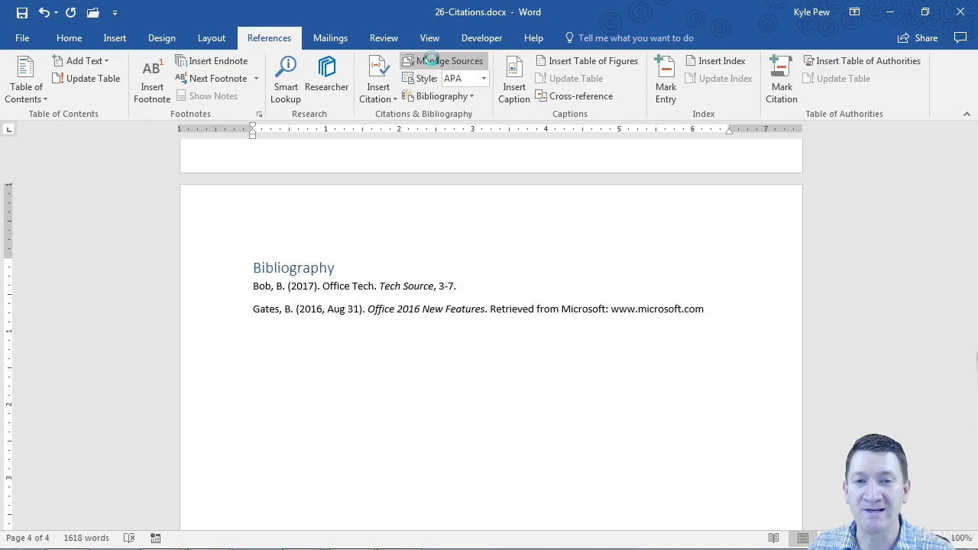
Check in the Source Manager which sources of the current list are marked as cited, and close it
left_click(443, 61)
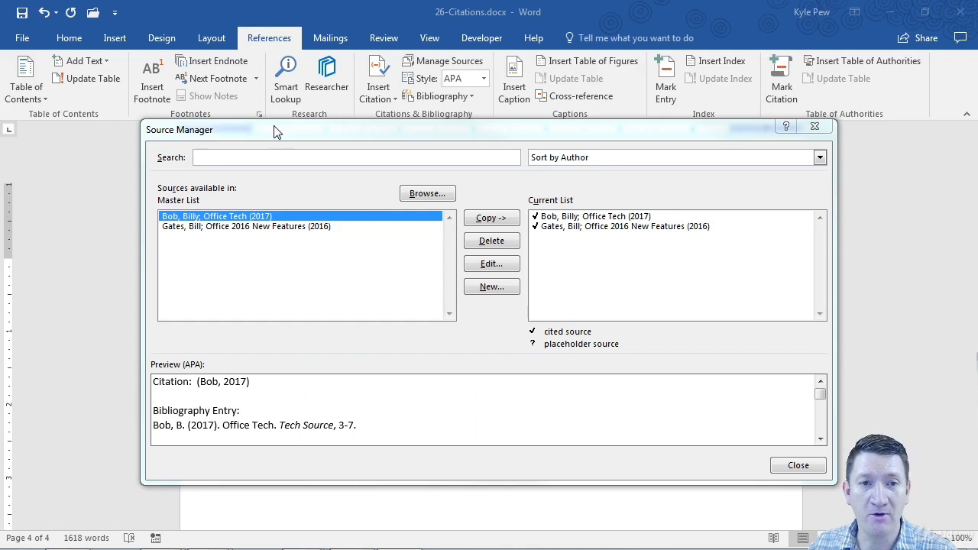
left_click_drag(275, 130, 269, 100)
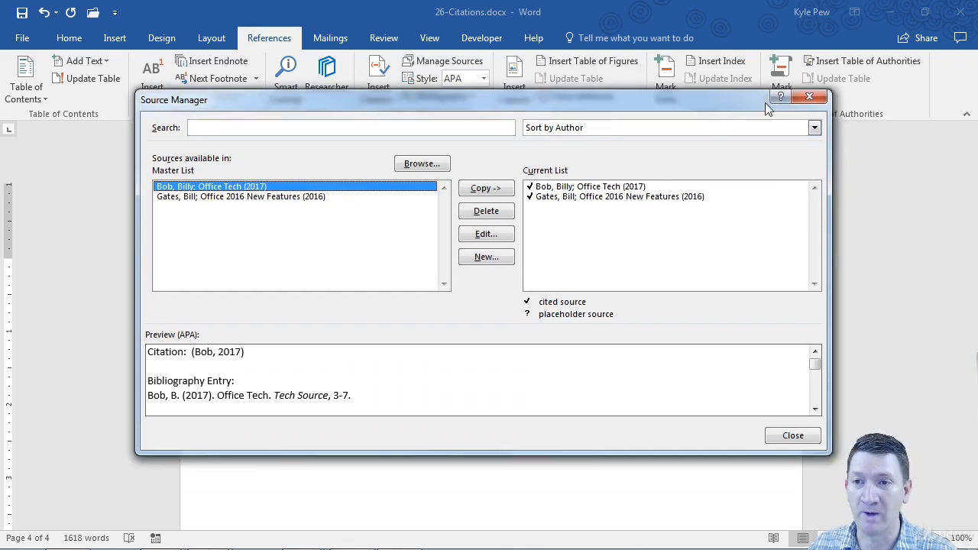
left_click(809, 98)
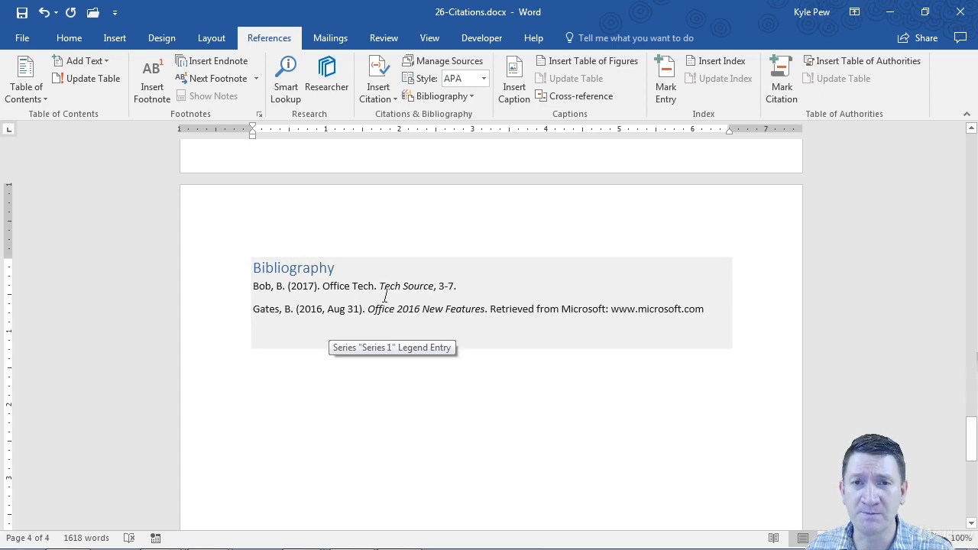
Try the Chicago Sixteenth Edition citation style on the bibliography, and return to APA Sixth Edition
left_click(486, 81)
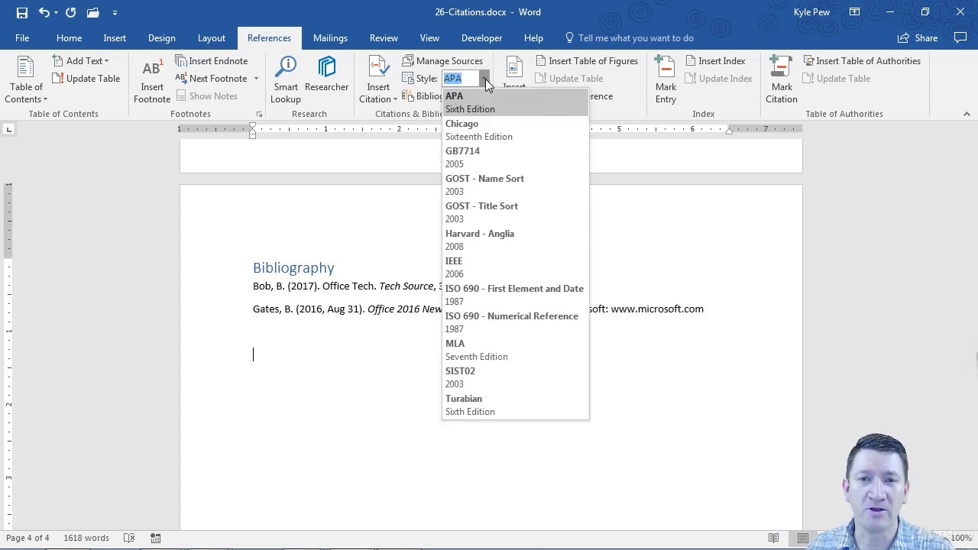
left_click(474, 137)
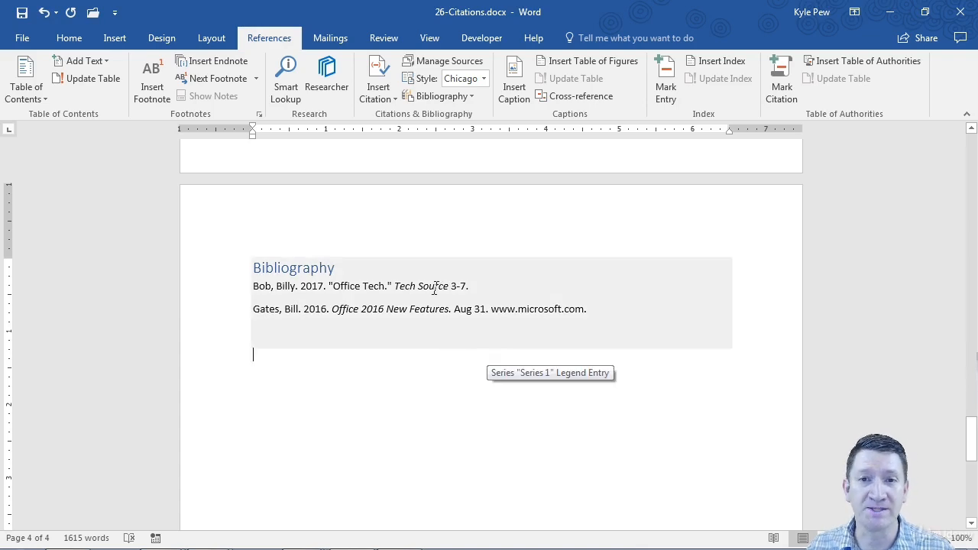
left_click(483, 79)
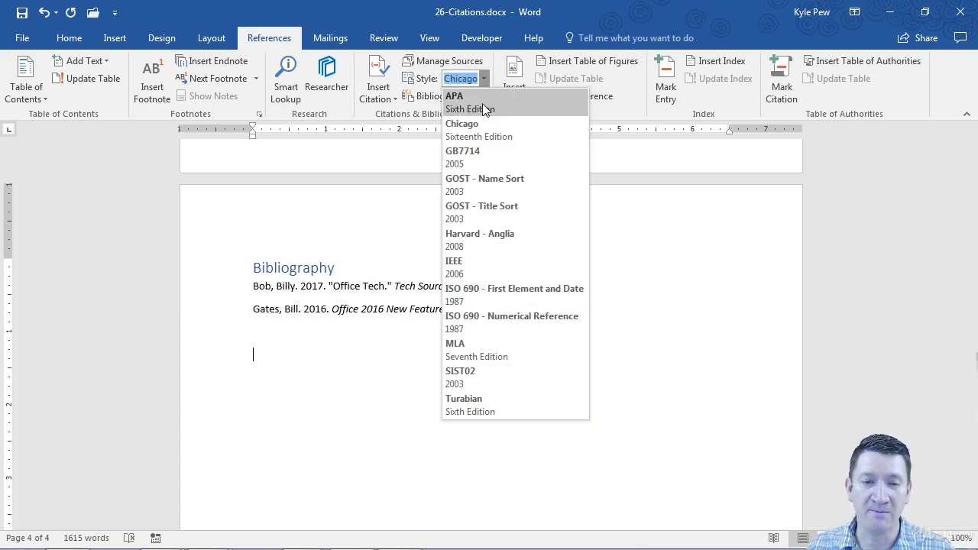
left_click(482, 103)
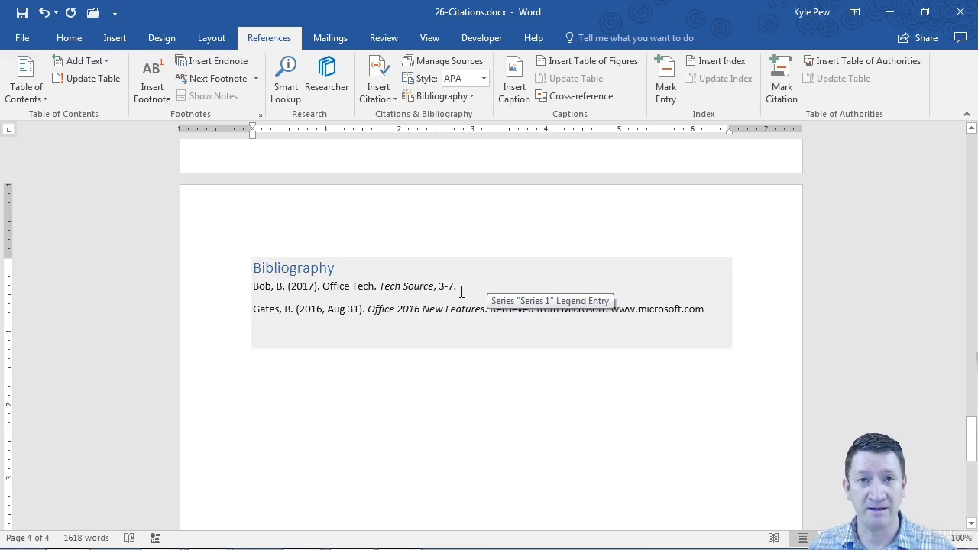
Switch the citation style to IEEE 2006 and check the citations below Table 1 and at the end of the third paragraph
left_click(483, 78)
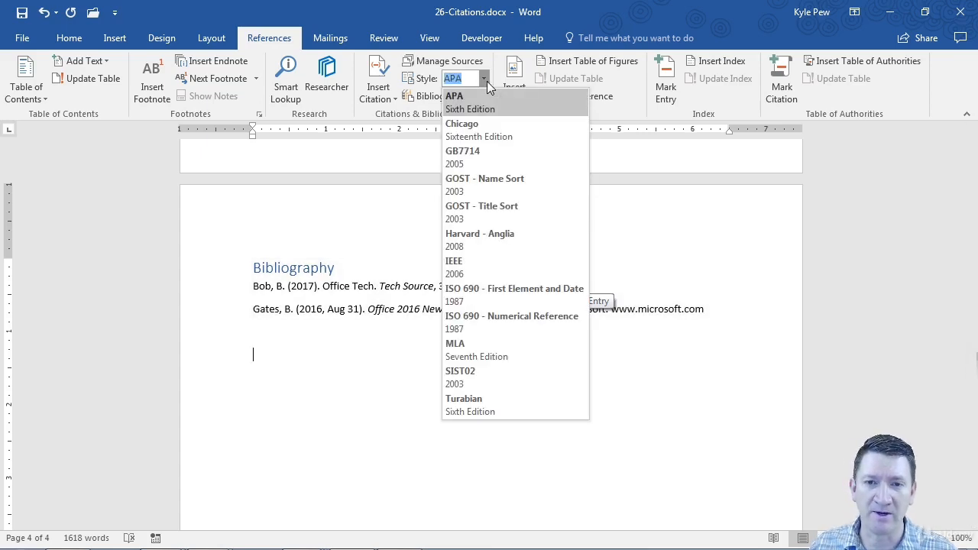
left_click(459, 266)
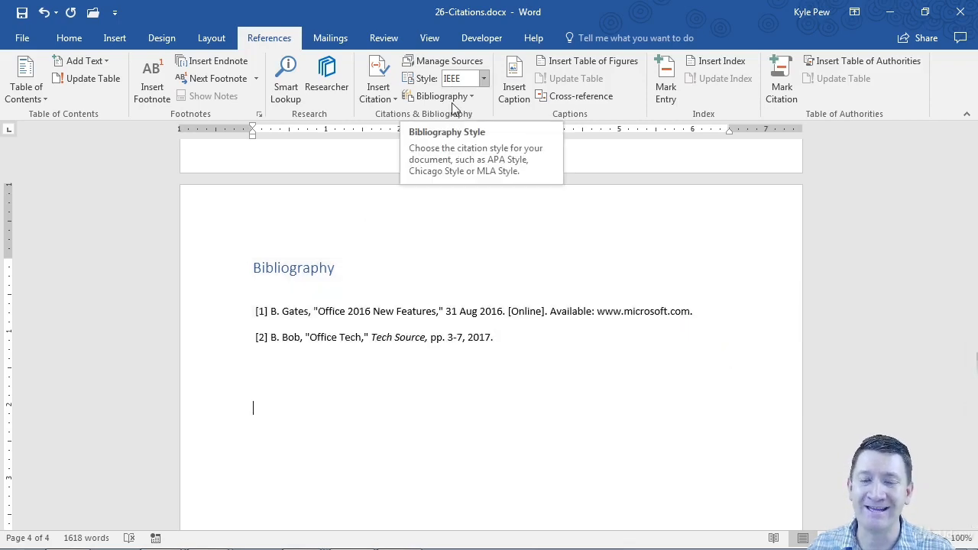
scroll(449, 320, "up", 8)
scroll(449, 321, "up", 10)
scroll(449, 320, "up", 10)
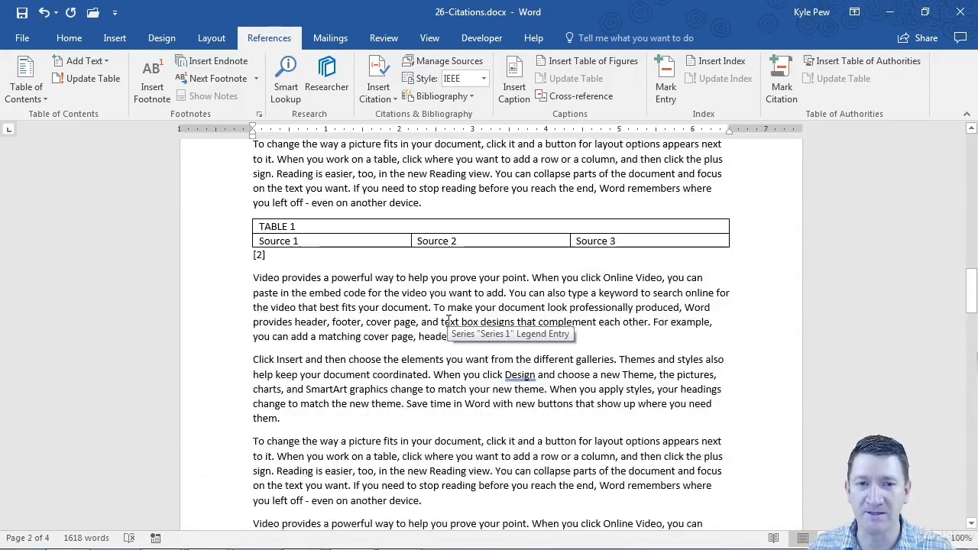
scroll(449, 320, "up", 1)
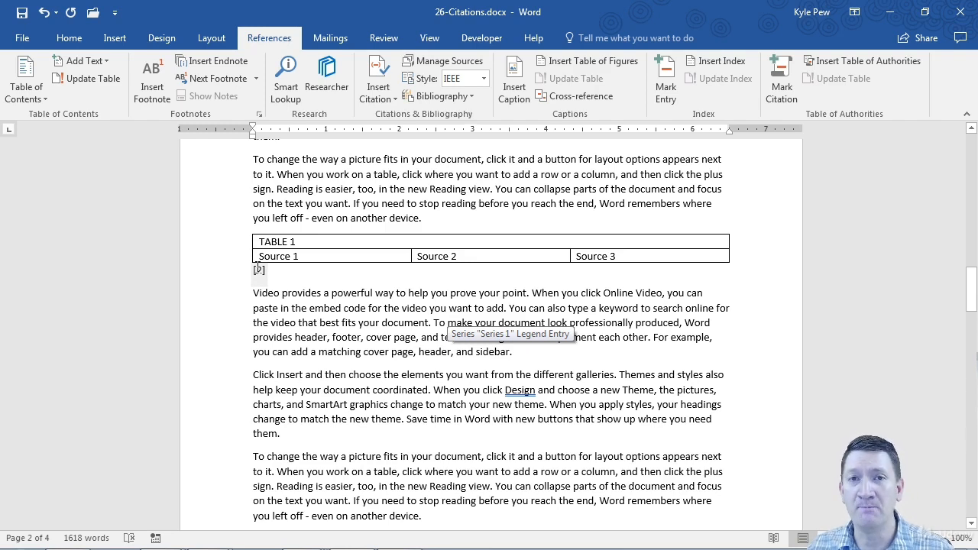
scroll(258, 268, "up", 10)
scroll(258, 267, "up", 15)
scroll(258, 267, "up", 3)
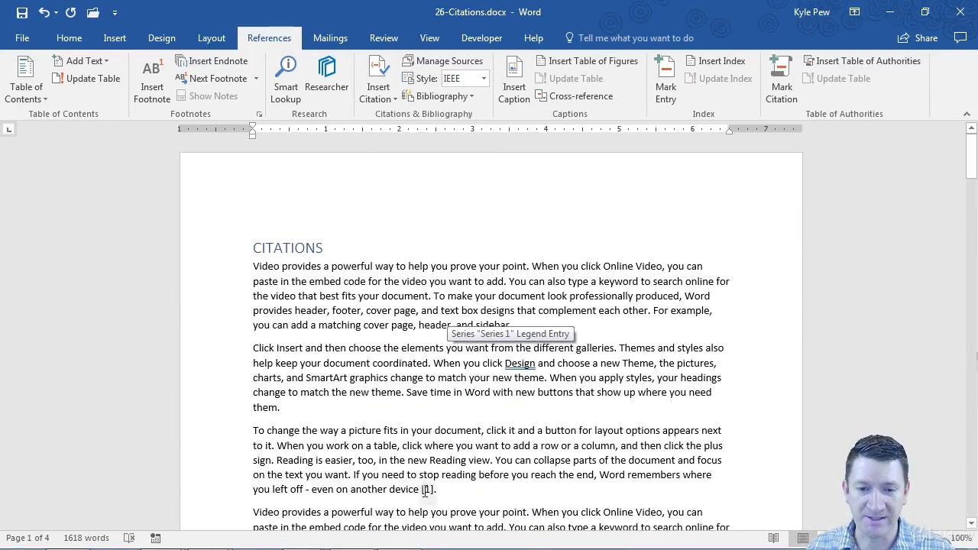
left_click(426, 491)
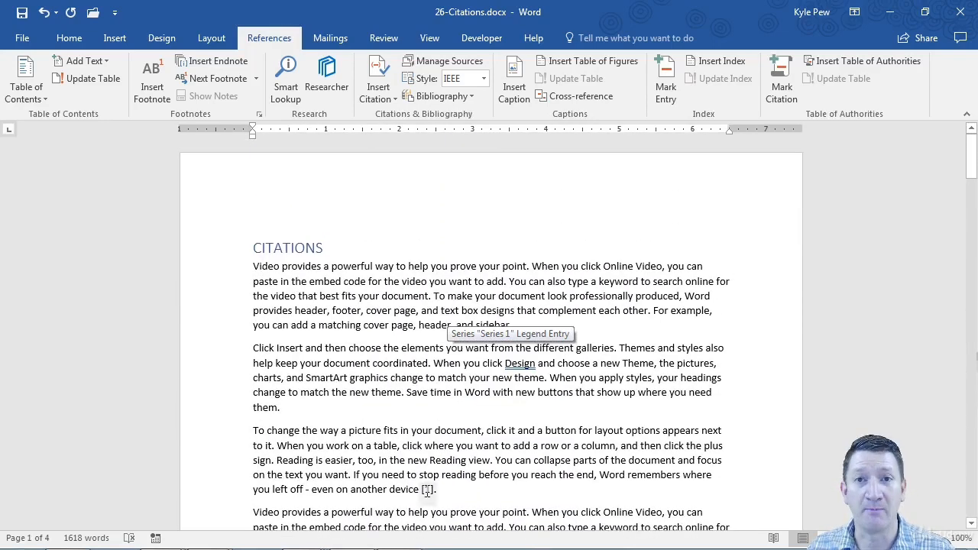
Set the citation style to GOST - Name Sort and review the in-text citation and the bibliography on the last page
left_click(483, 77)
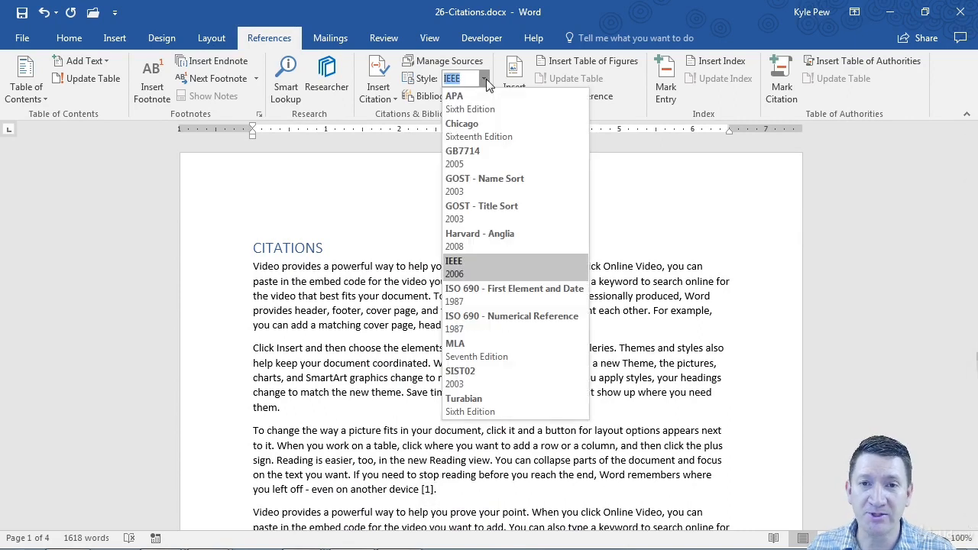
left_click(482, 185)
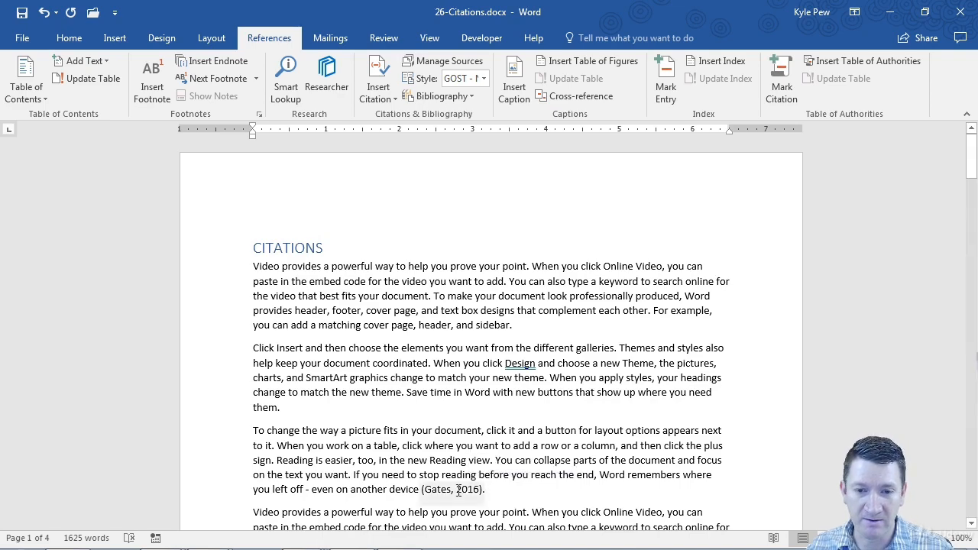
scroll(453, 408, "down", 10)
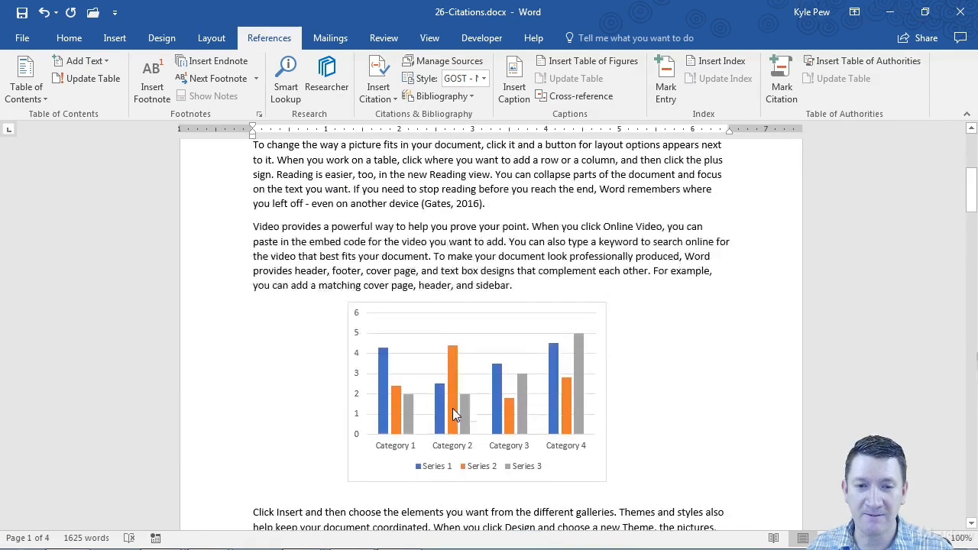
scroll(454, 408, "down", 15)
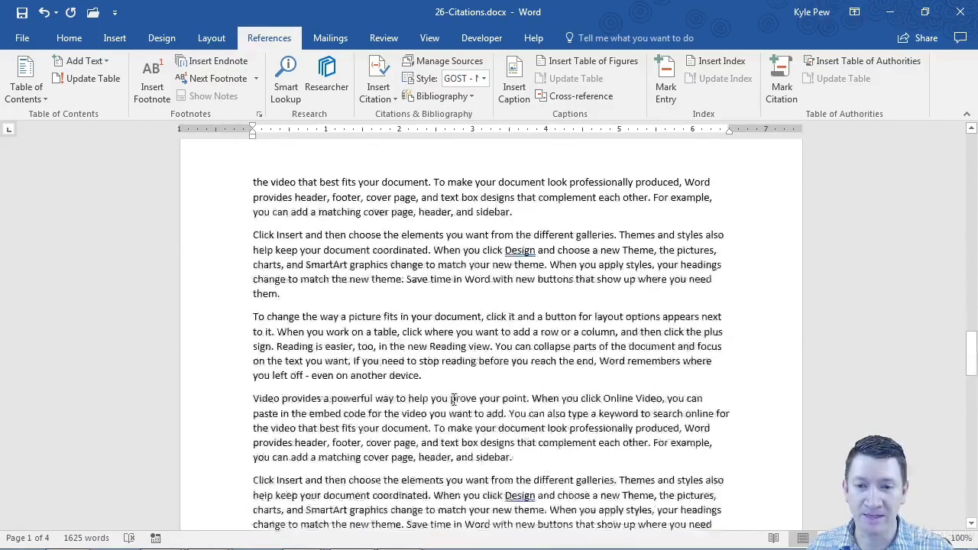
scroll(454, 401, "down", 8)
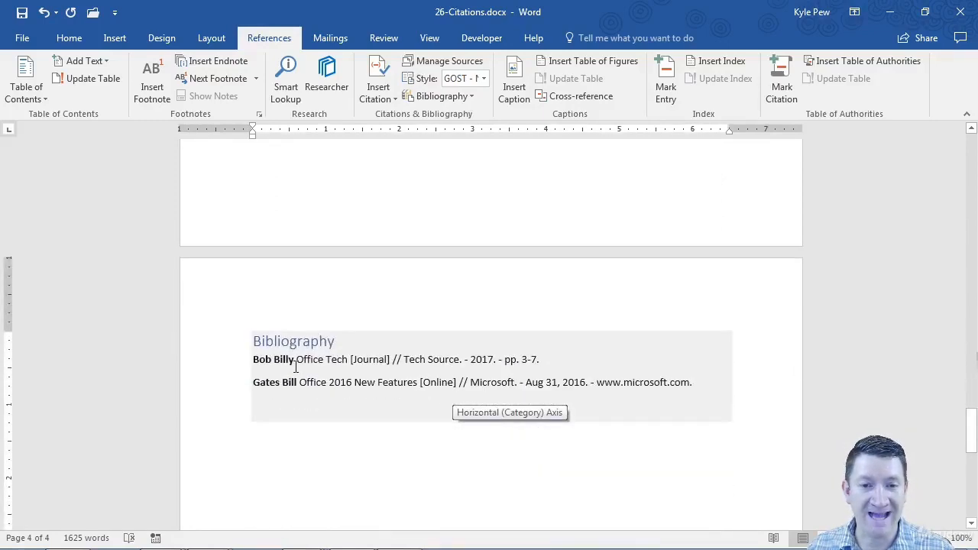